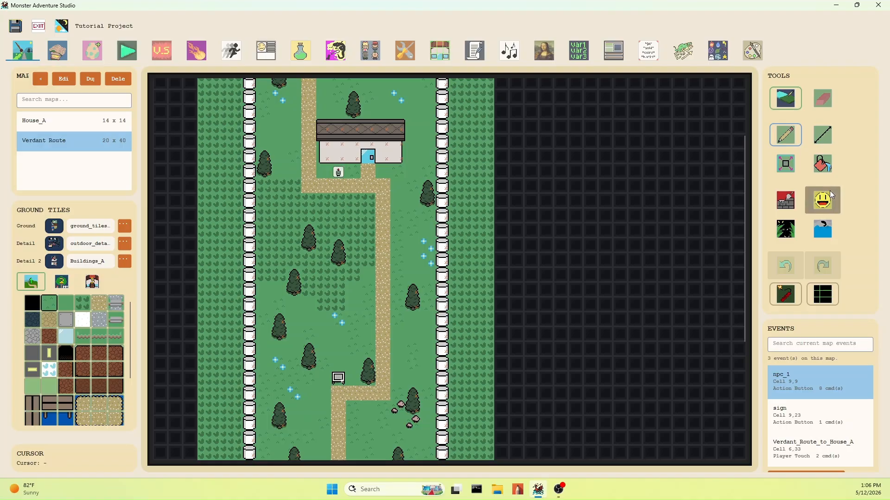
- Open the npc_1 event beside the house door, review its commands, and add a second event page
click(338, 172)
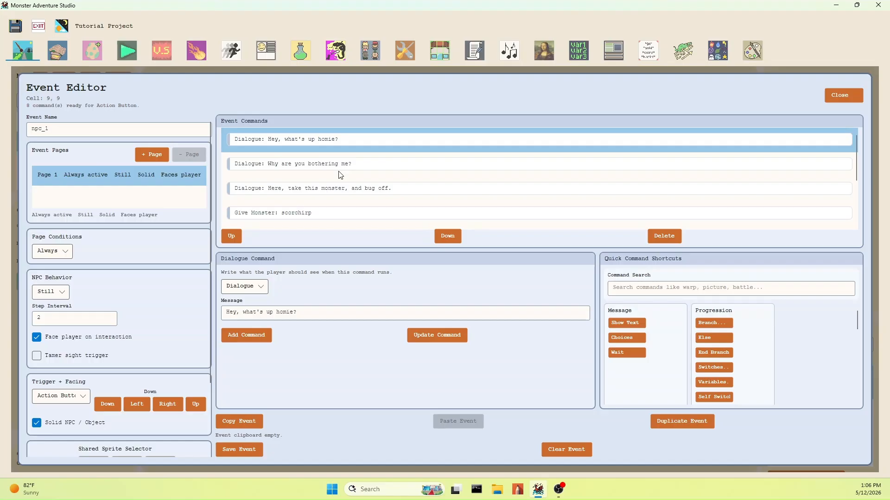
scroll(340, 174, down, 4)
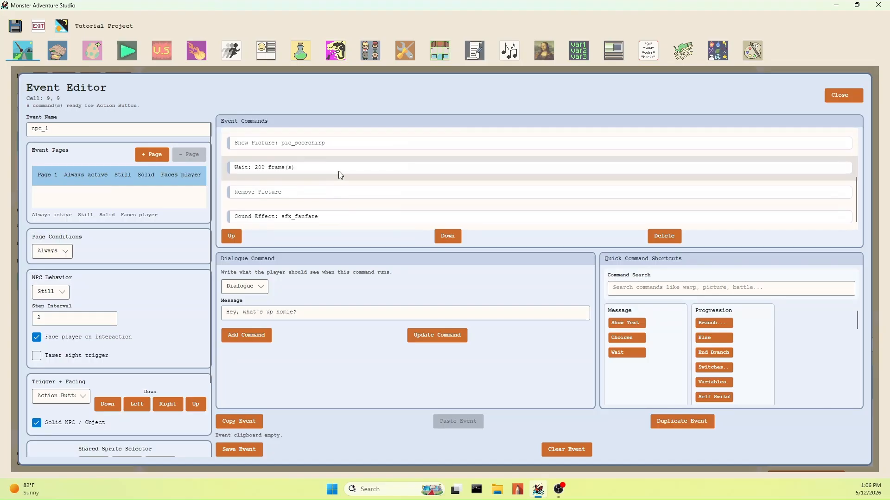
scroll(324, 192, up, 1)
scroll(321, 189, down, 1)
scroll(320, 190, up, 4)
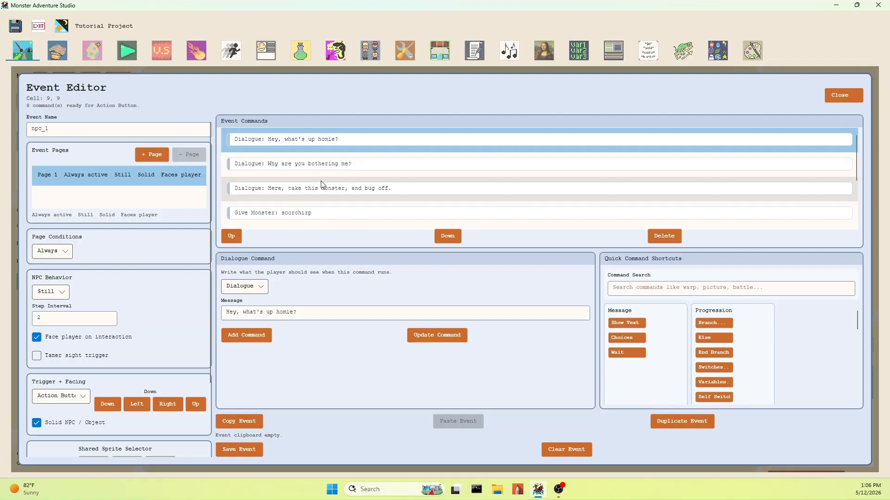
click(149, 153)
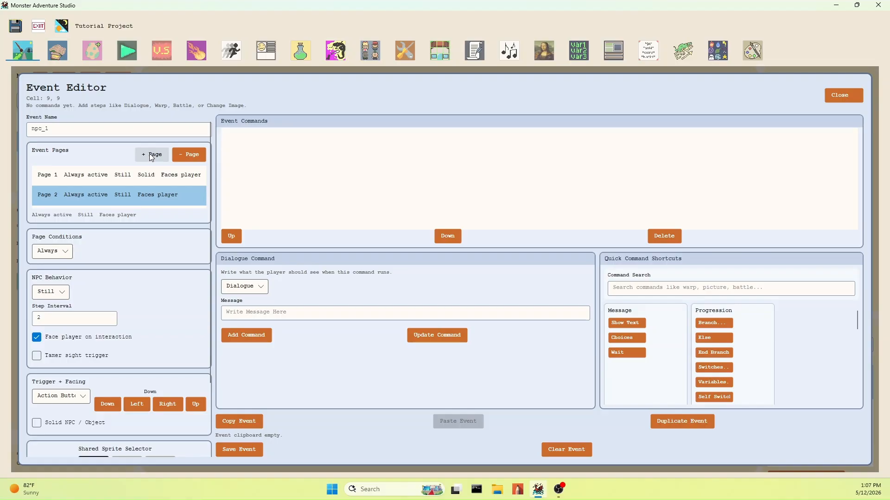
click(52, 184)
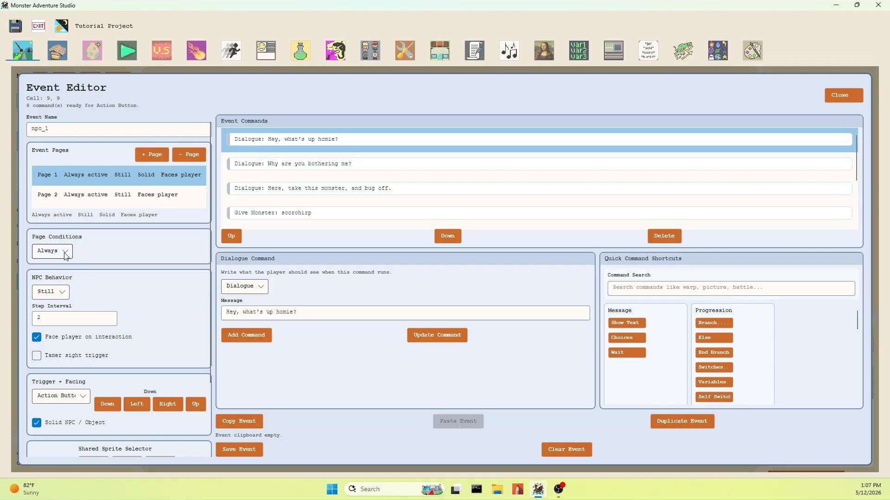
click(66, 194)
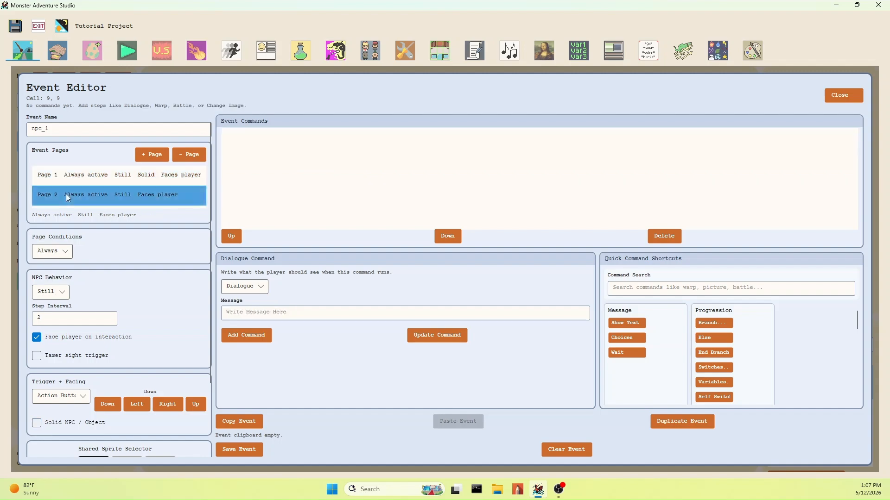
- Set the second page's condition to Self Switch On with self switch A
click(55, 255)
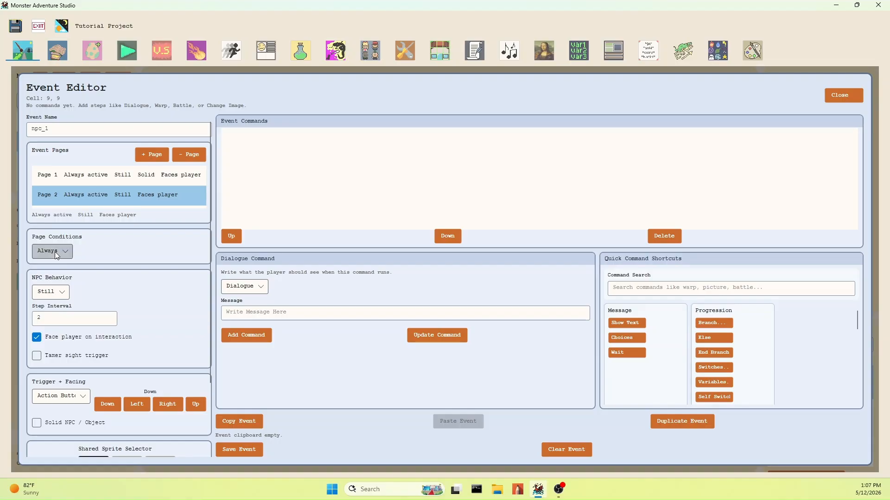
click(57, 304)
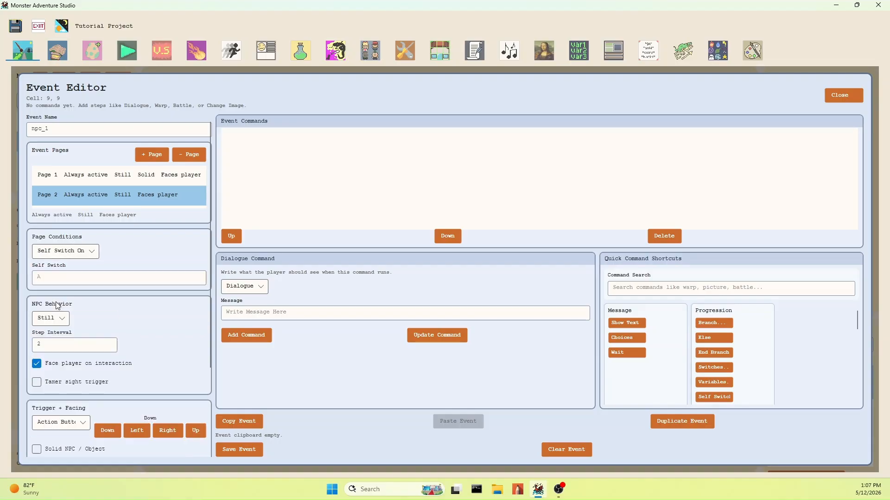
click(135, 277)
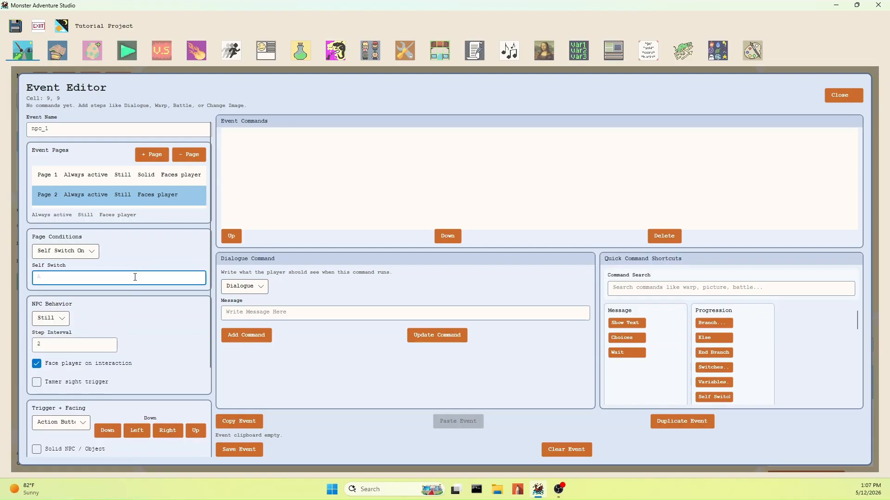
text(A)
click(144, 176)
click(141, 196)
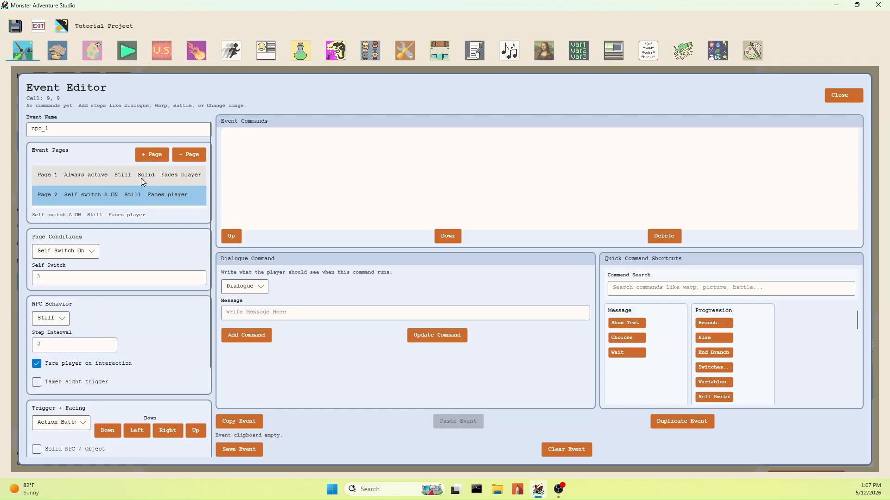
- Add a Set Self Switch command that turns switch A on at the end of page 1's commands
click(140, 177)
scroll(308, 185, down, 3)
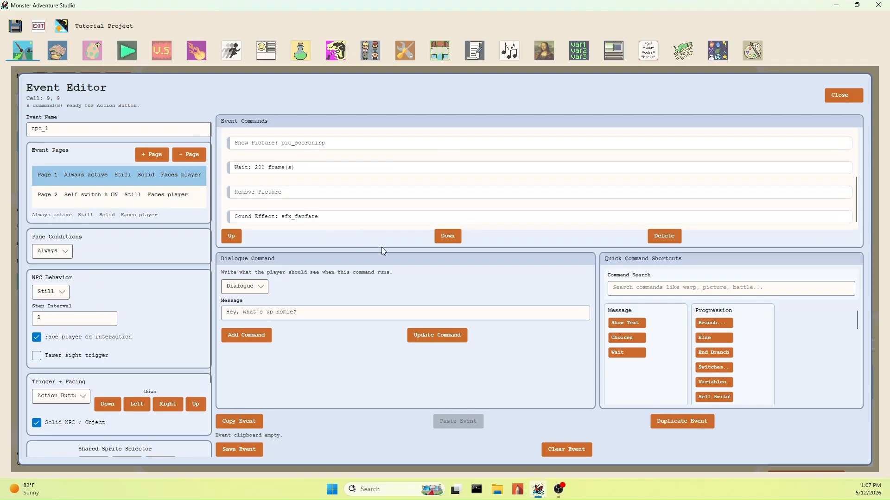
click(263, 288)
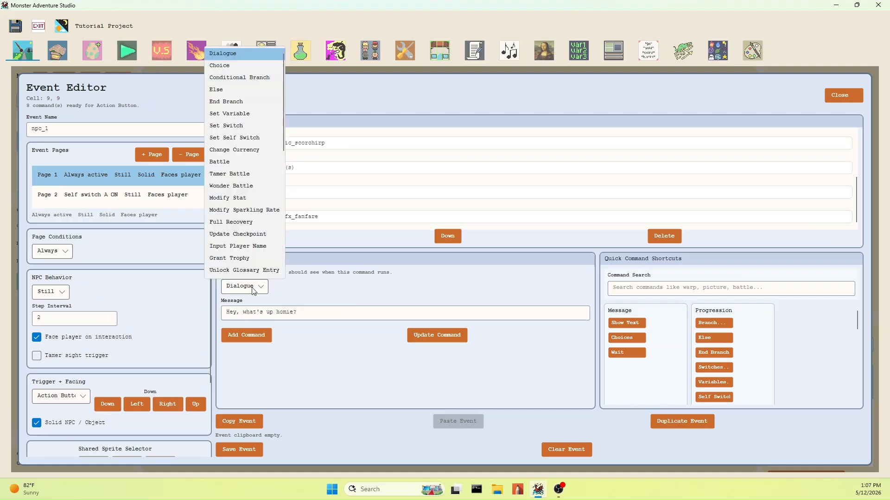
click(231, 137)
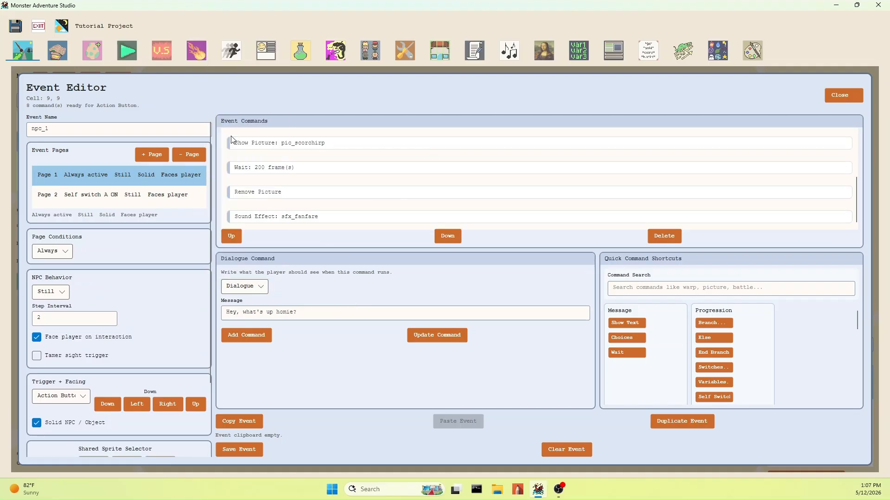
click(261, 333)
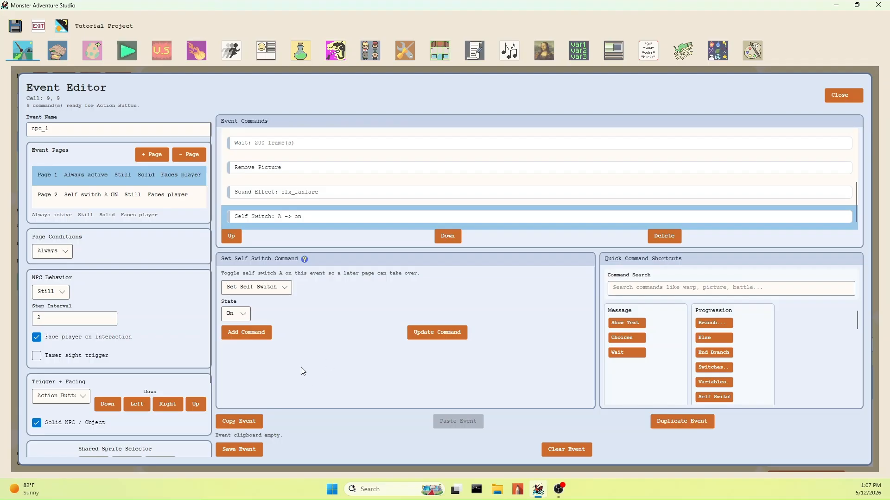
- Make the NPC solid on page 2 and add the dialogue command "Hey! That worked."
click(135, 197)
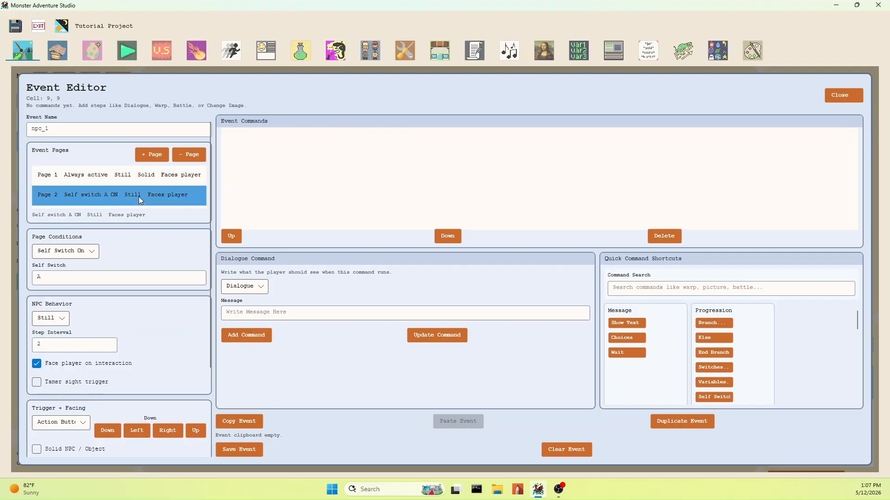
click(318, 314)
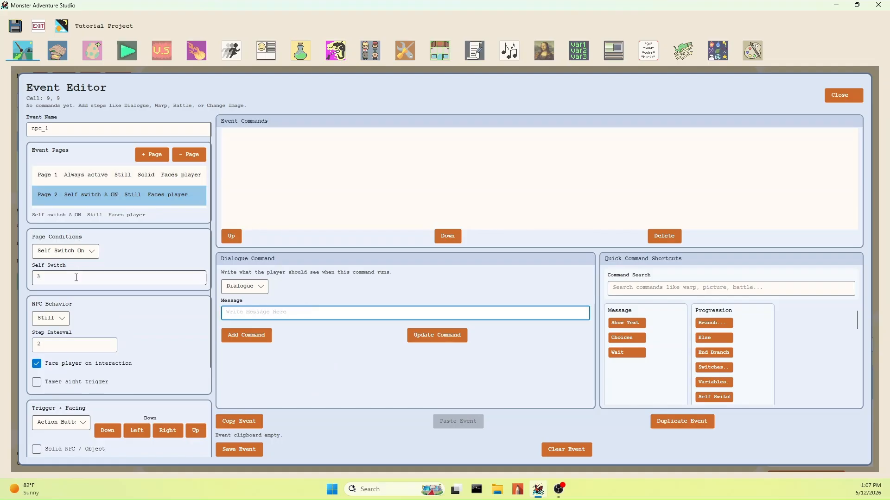
click(102, 180)
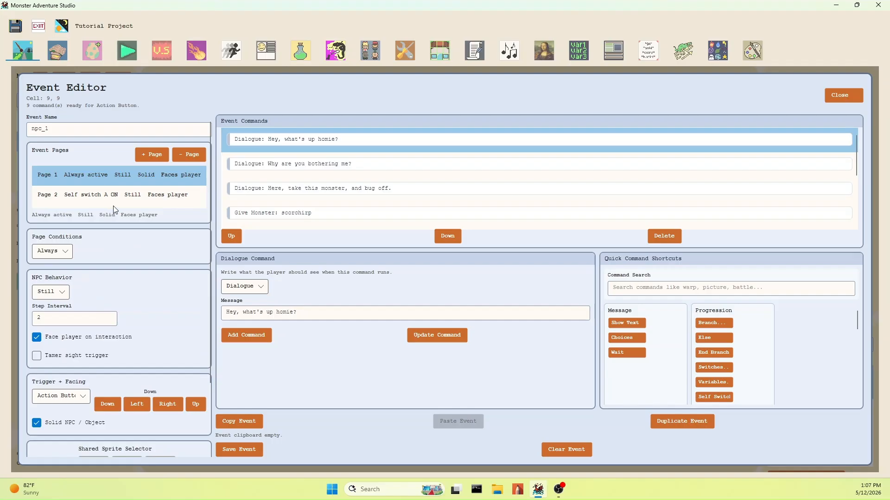
click(110, 202)
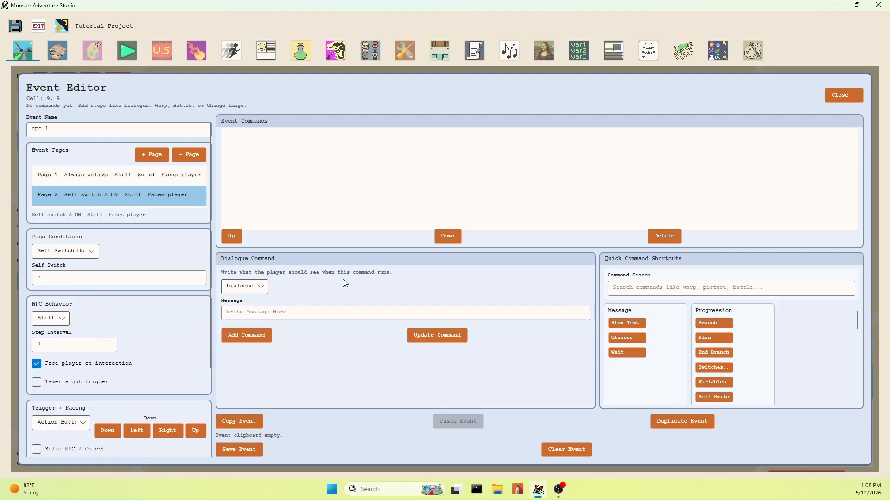
click(37, 449)
scroll(38, 431, down, 1)
click(276, 318)
text(Hey! That worked.)
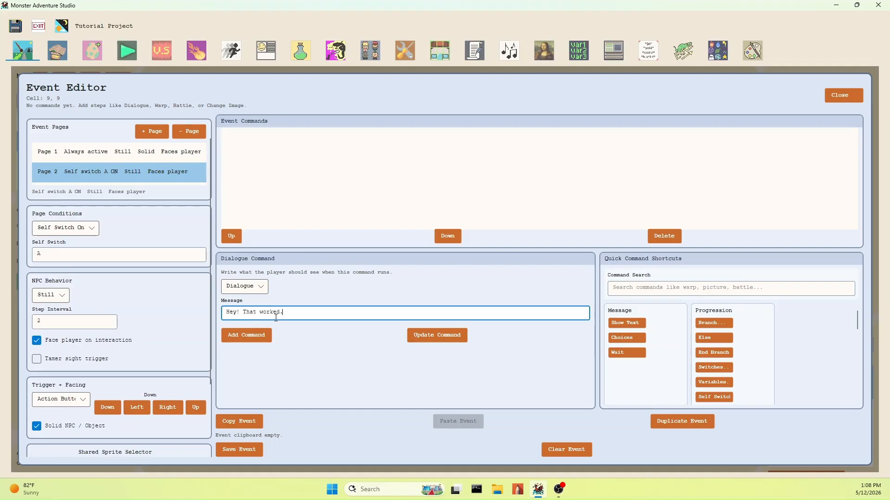
click(238, 339)
- Assign the Robot sprite to page 2, then save and close the event
scroll(156, 334, down, 4)
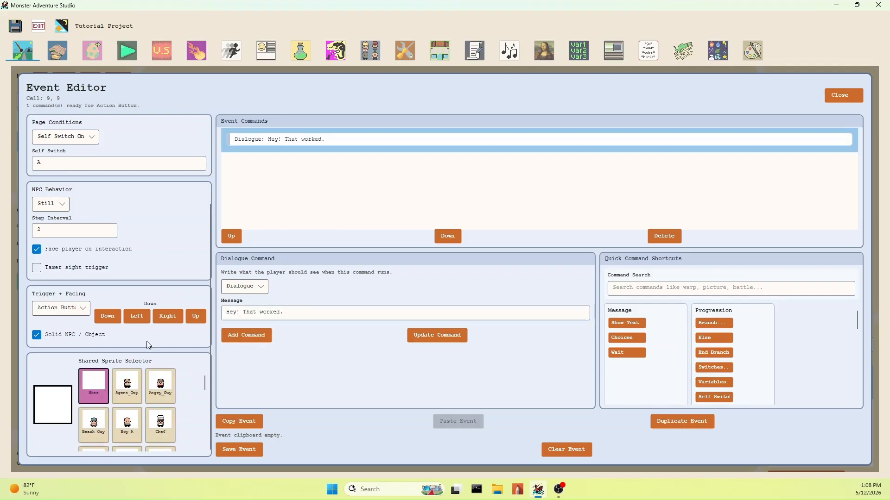
scroll(131, 394, down, 5)
scroll(131, 395, down, 3)
click(127, 428)
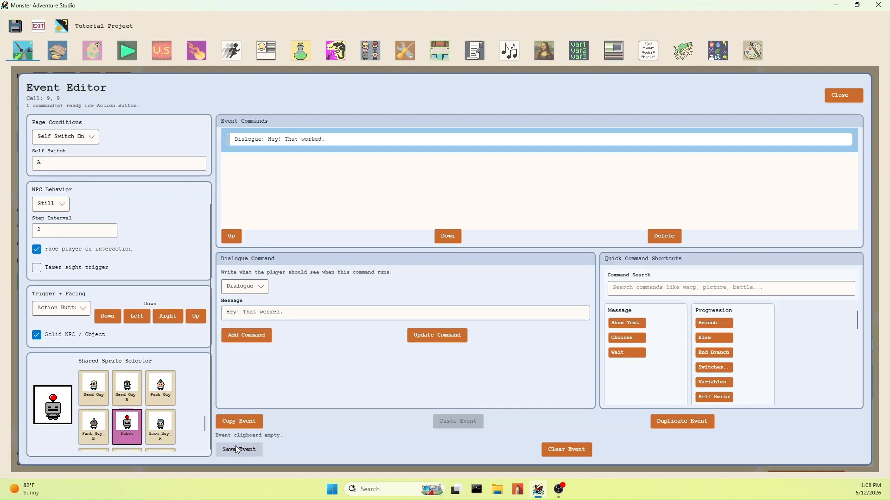
click(859, 96)
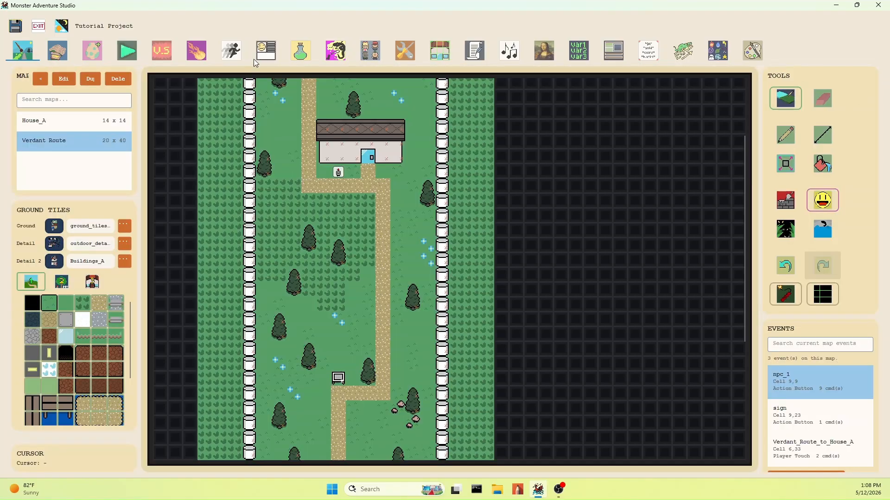
- Start a new game in the playtest and walk up the path to the robot NPC by the northern house
click(126, 51)
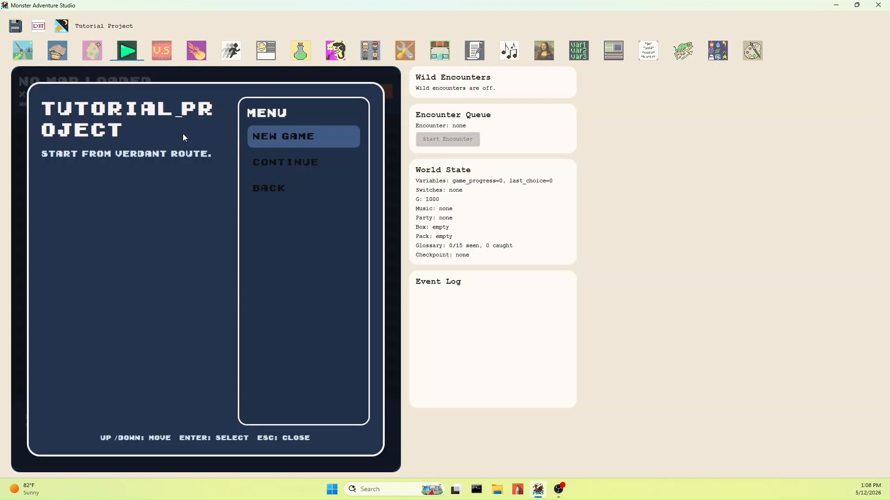
key(Return)
key(Right)
key(Right)
key(Right)
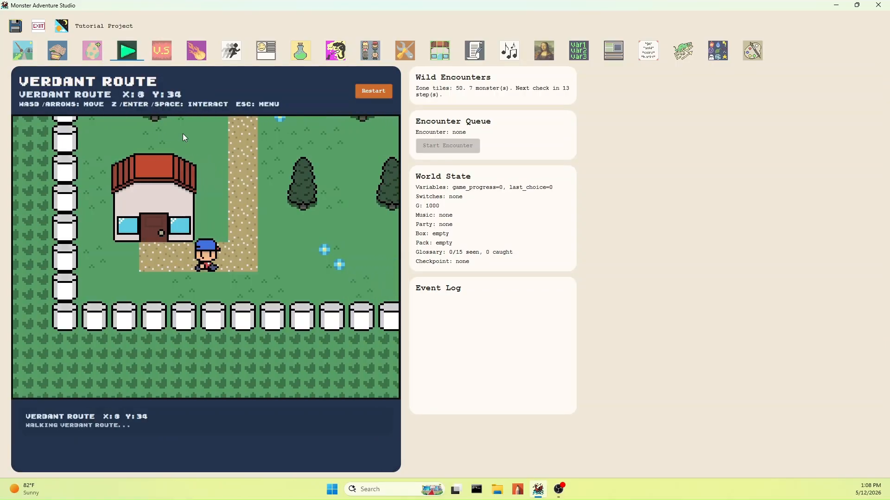
key(Up)
key(Up)
key(Up)
key(Up)
key(Up)
key(Up)
key(Up)
key(Up)
key(Up)
key(Up)
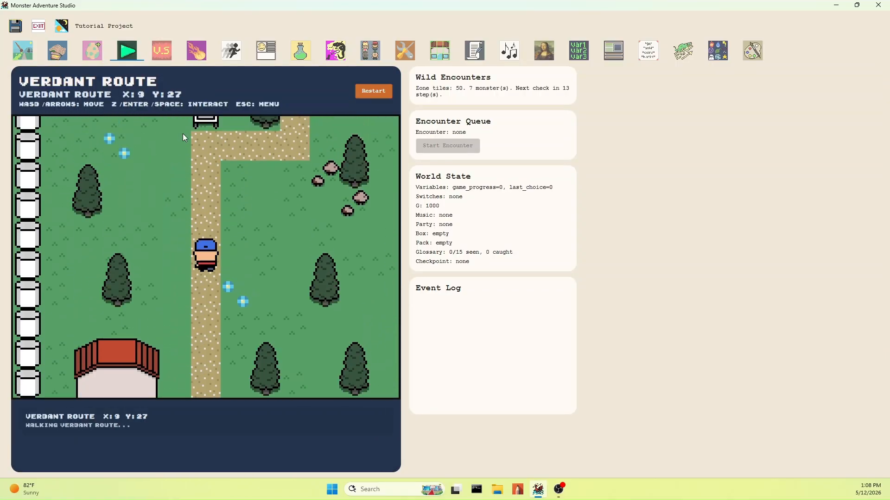
key(Right)
key(Up)
key(Up)
key(Up)
key(Up)
key(Up)
key(Up)
key(Up)
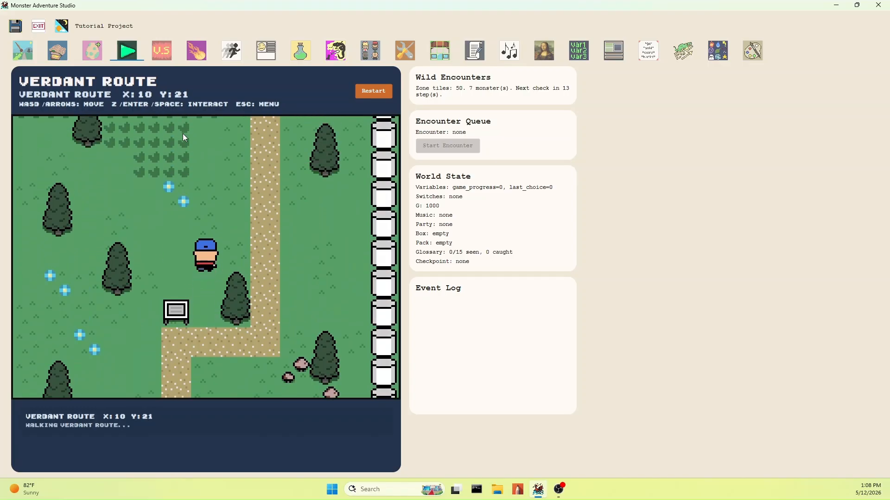
key(Right)
key(Right)
key(Up)
key(Up)
key(Up)
key(Up)
key(Up)
key(Up)
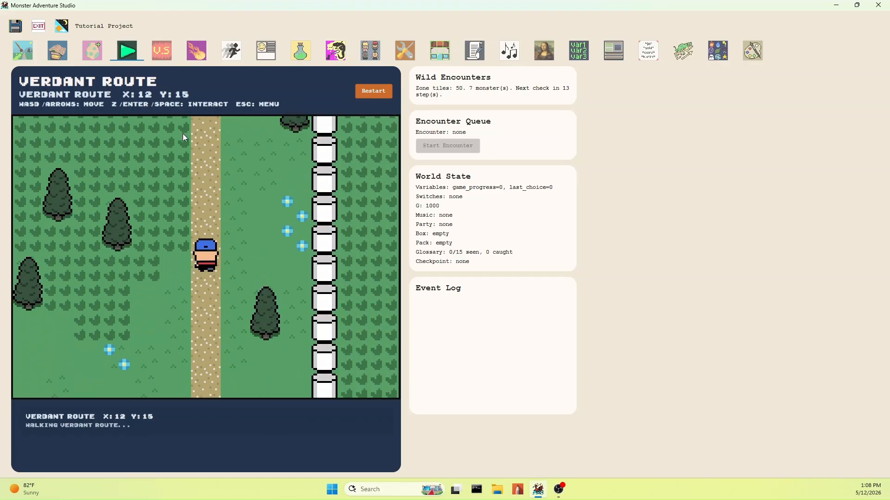
key(Up)
key(Left)
key(Left)
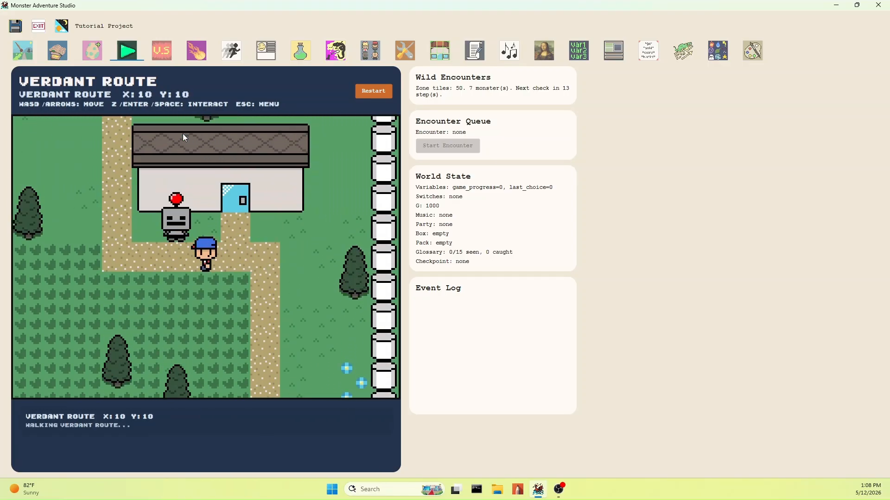
key(Left)
key(Up)
- Talk to the robot NPC and advance through all of its first-page dialogue
key(Return)
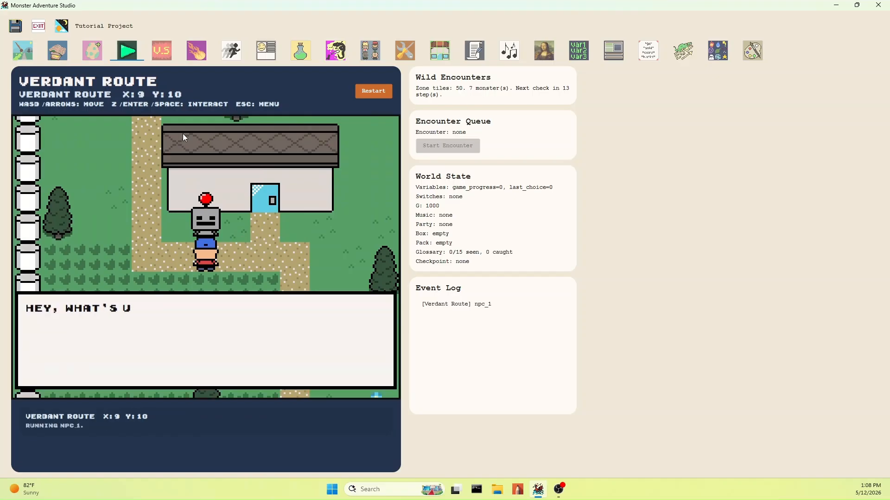
key(Return)
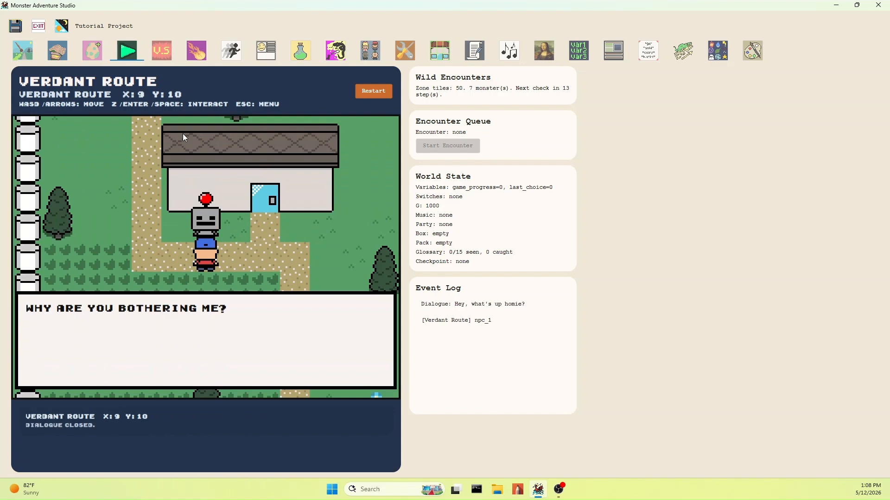
key(Return)
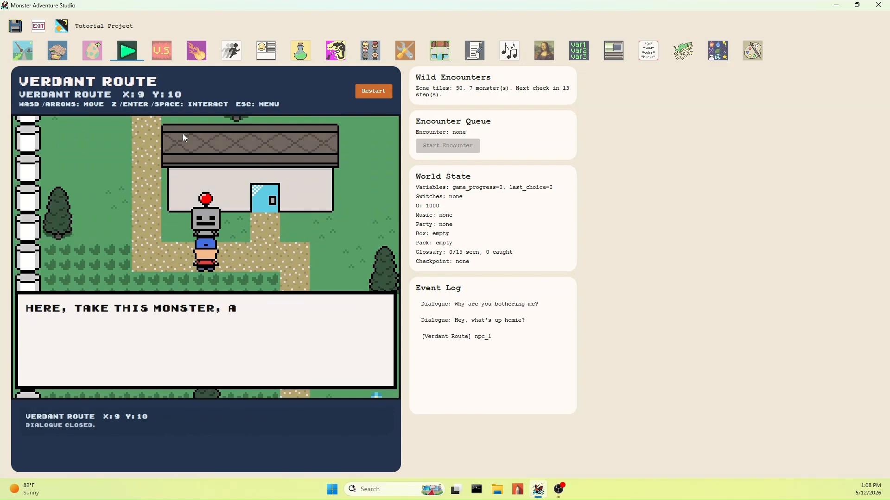
key(Return)
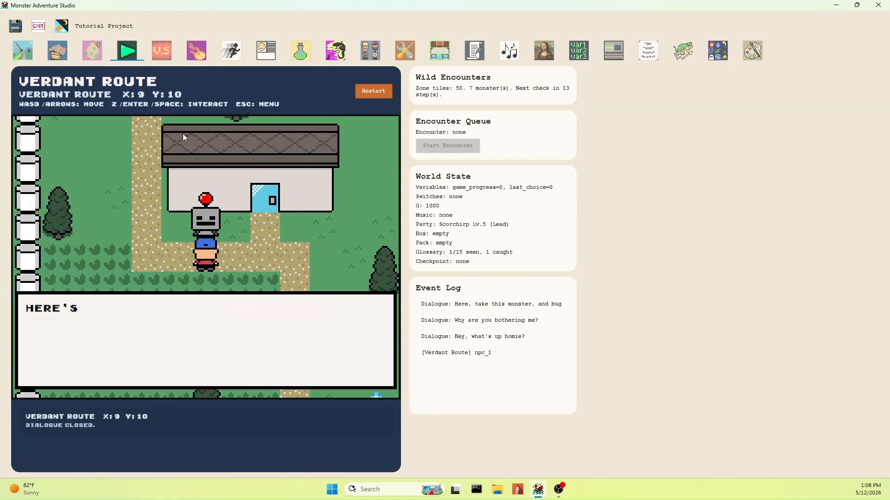
key(Return)
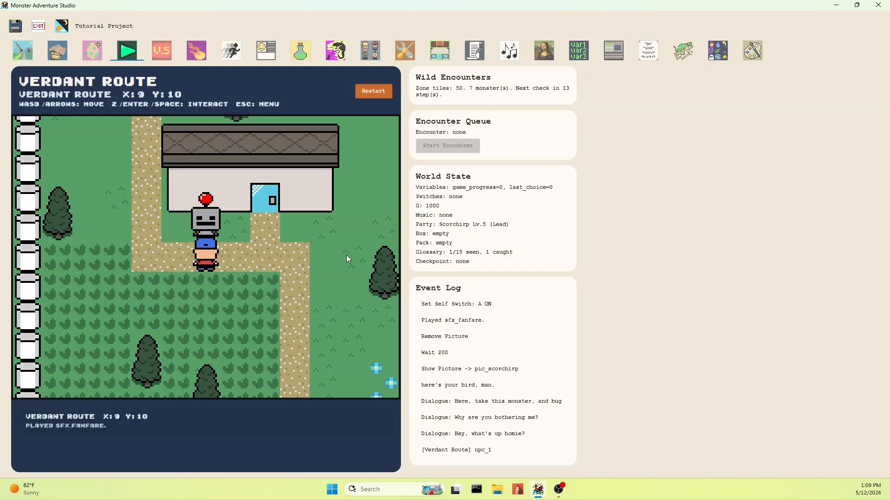
- Move around to the robot NPC's side and talk to it again to test the second page
key(Left)
key(Up)
key(Right)
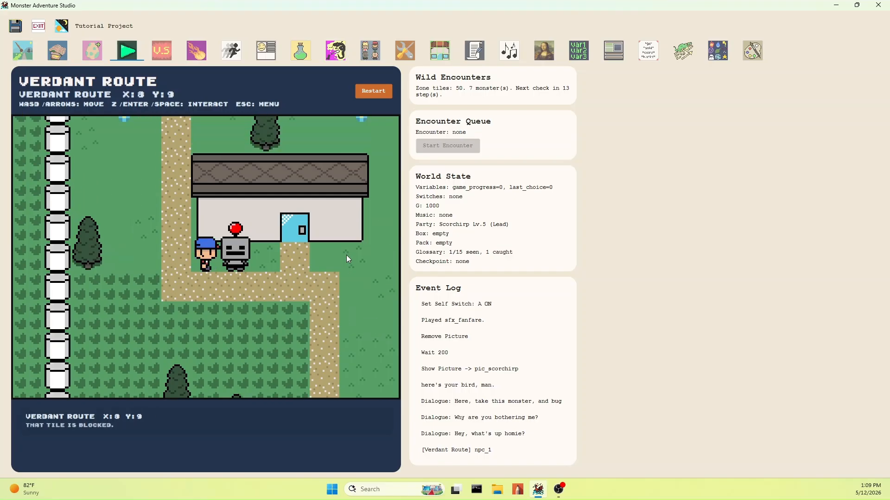
key(z)
key(z)
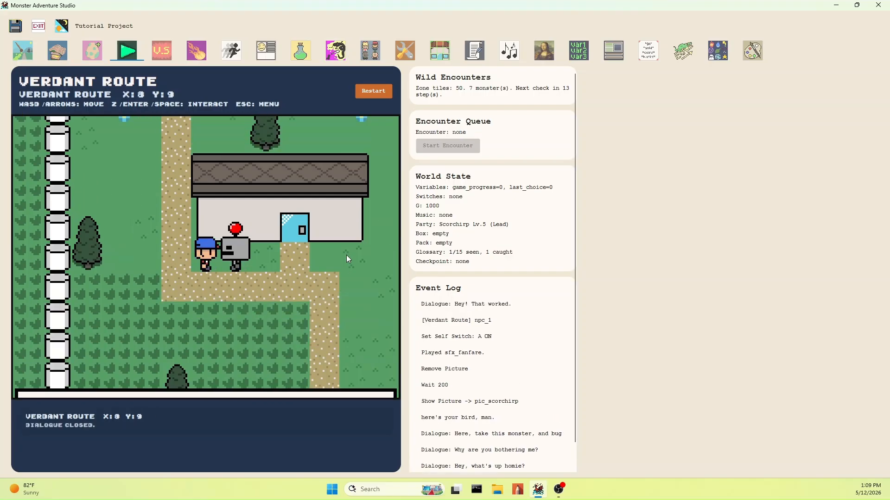
- Walk around to the robot NPC's east side and talk to it to test its second-page dialogue
key(Down)
key(Right)
key(Right)
key(Up)
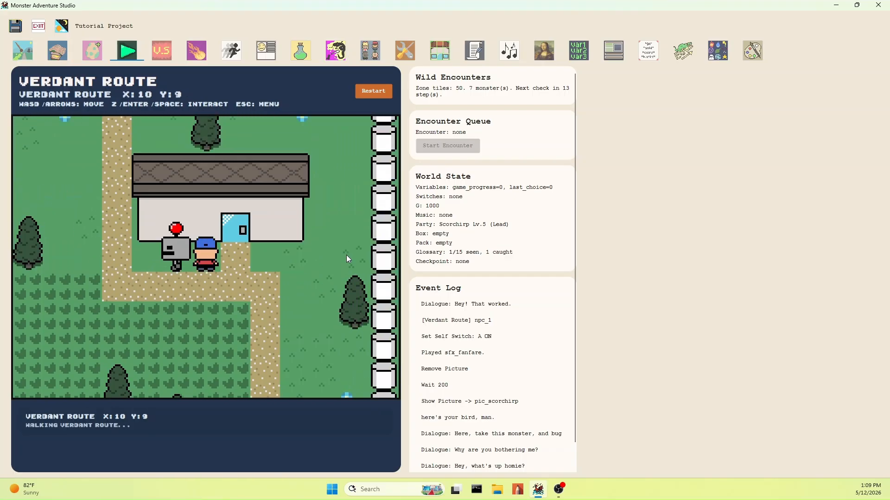
key(Left)
key(z)
key(z)
- Walk back around to the robot NPC's west side and try talking to it once more
key(Down)
key(Left)
key(Left)
key(Up)
key(z)
key(z)
key(Left)
key(Up)
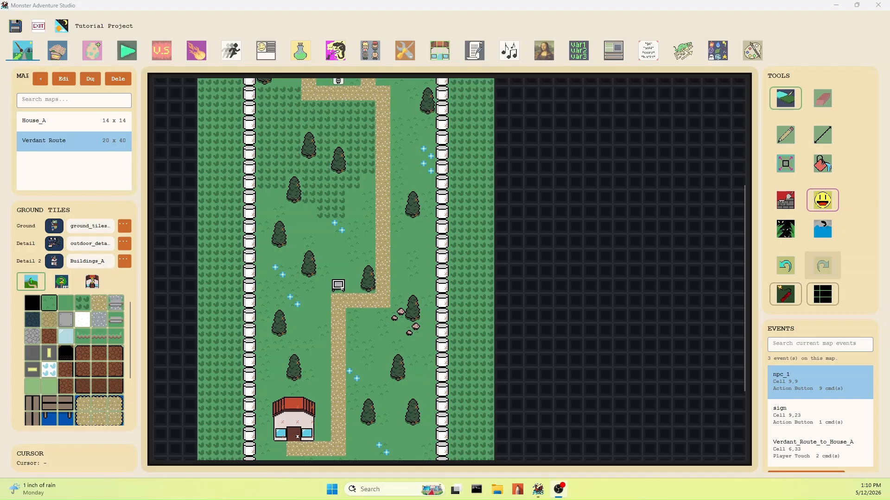
- Create a new project variable and name it crates_found
click(585, 53)
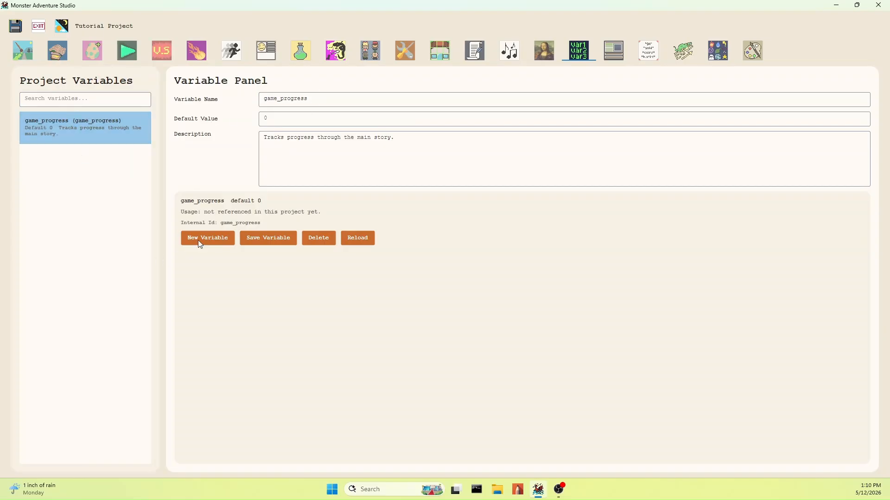
click(211, 239)
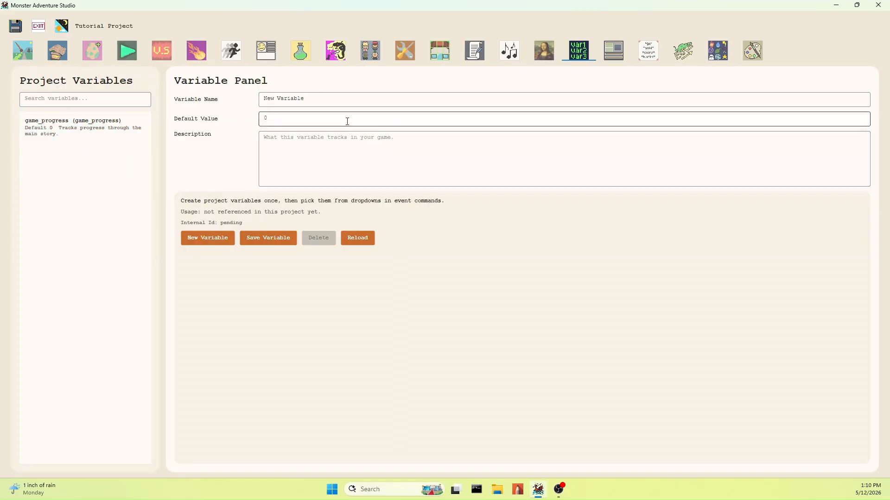
click(339, 100)
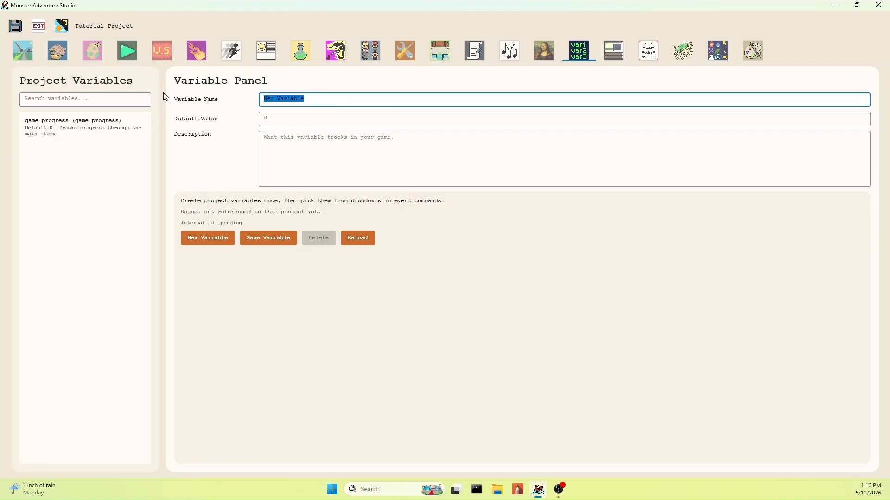
text(crates_)
text(found)
- Enter the description "This is going to track the number of crates the player has found in our tutorial." and save the variable
click(331, 153)
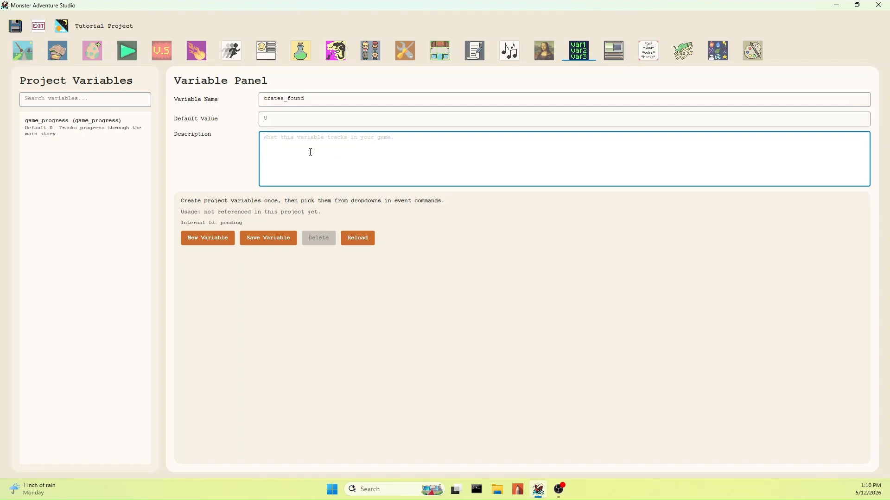
text(This is going to)
key(BackSpace)
key(BackSpace)
text(rack)
key(BackSpace)
key(BackSpace)
key(BackSpace)
key(BackSpace)
key(BackSpace)
text(o track the num,ber)
key(BackSpace)
key(BackSpace)
key(BackSpace)
key(BackSpace)
text(ber of crates the play)
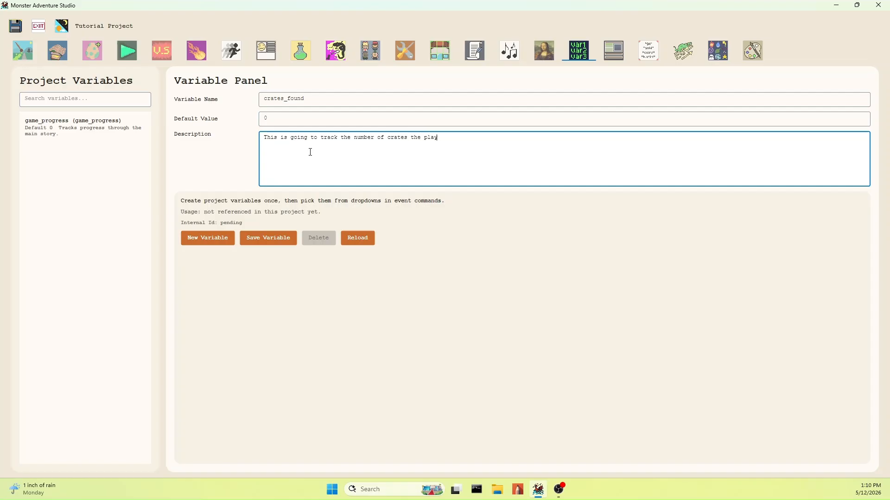
text(er has found, i)
text(n)
key(BackSpace)
key(BackSpace)
key(BackSpace)
key(BackSpace)
text(in o)
key(BackSpace)
text(our tutorial)
text(.)
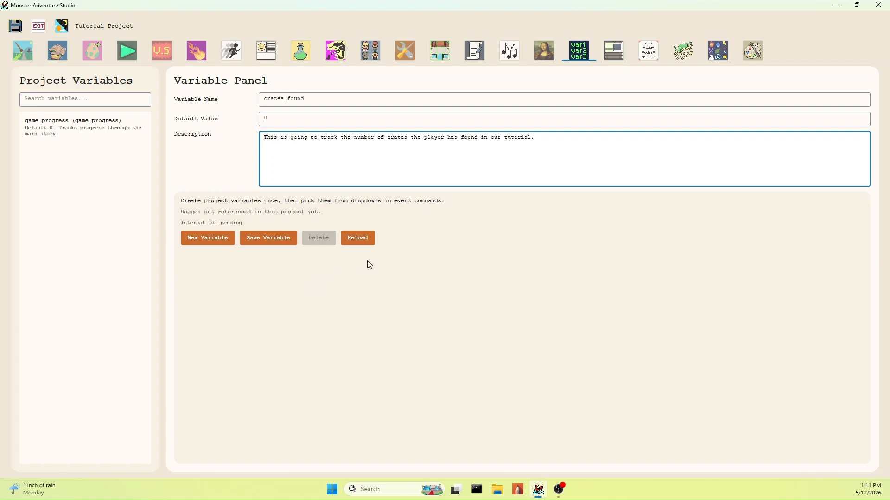
click(286, 239)
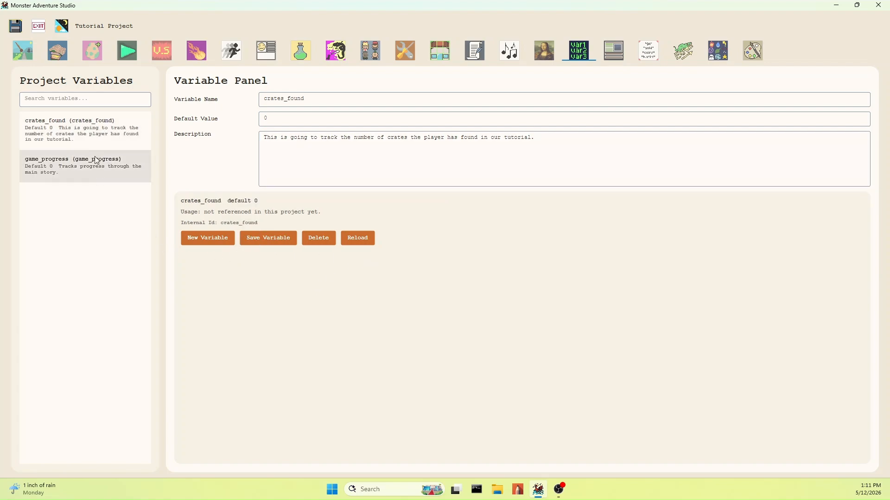
- On the House_A map, create an event at cell 3, 7 and assign it the Wizard A sprite
click(22, 55)
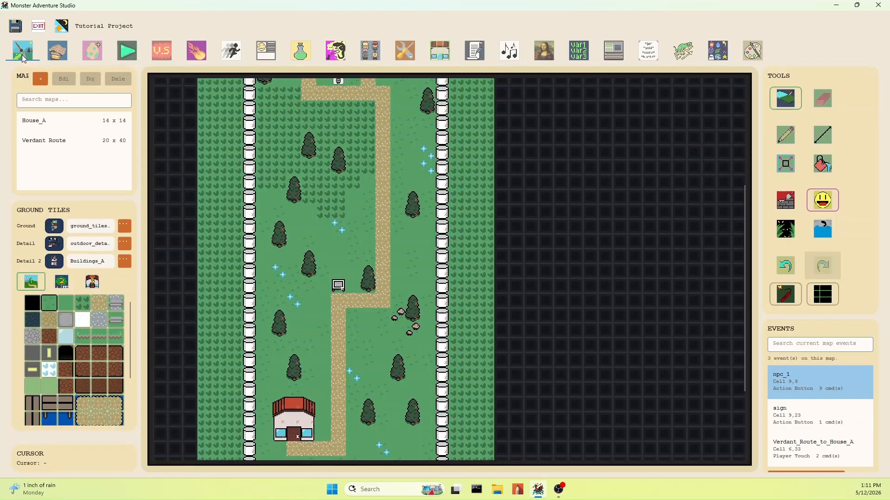
scroll(372, 310, down, 3)
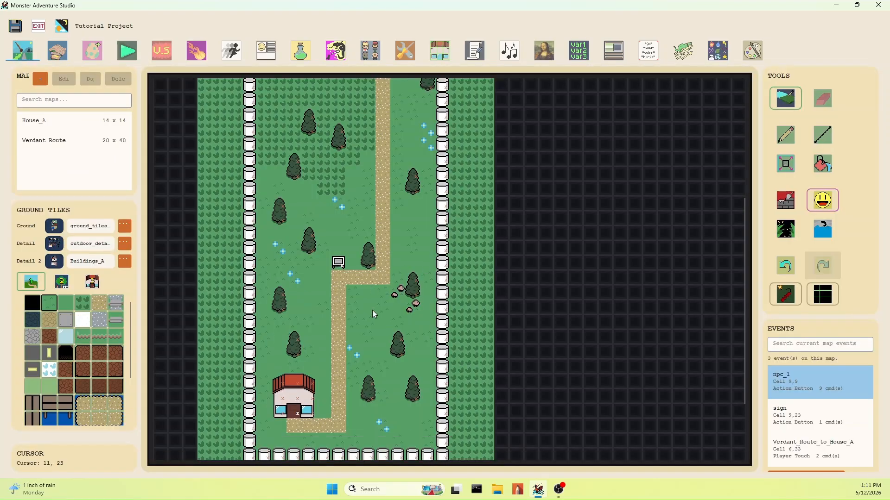
click(59, 128)
click(256, 239)
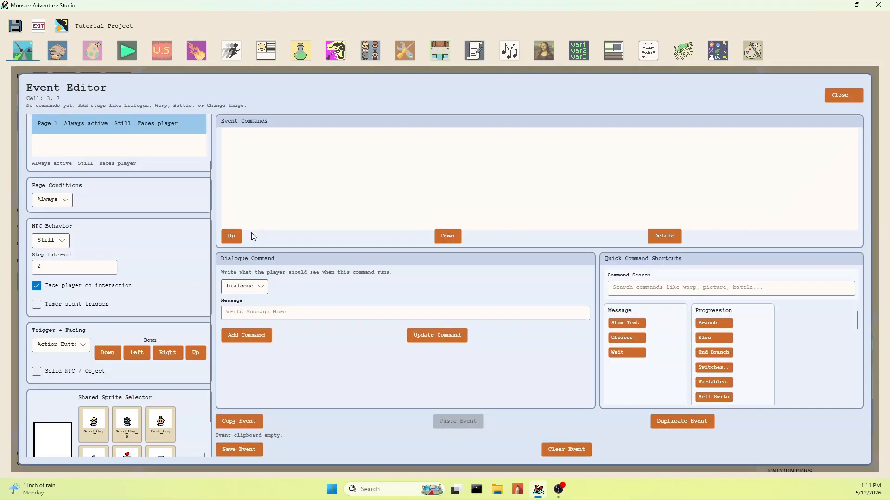
scroll(158, 434, down, 1)
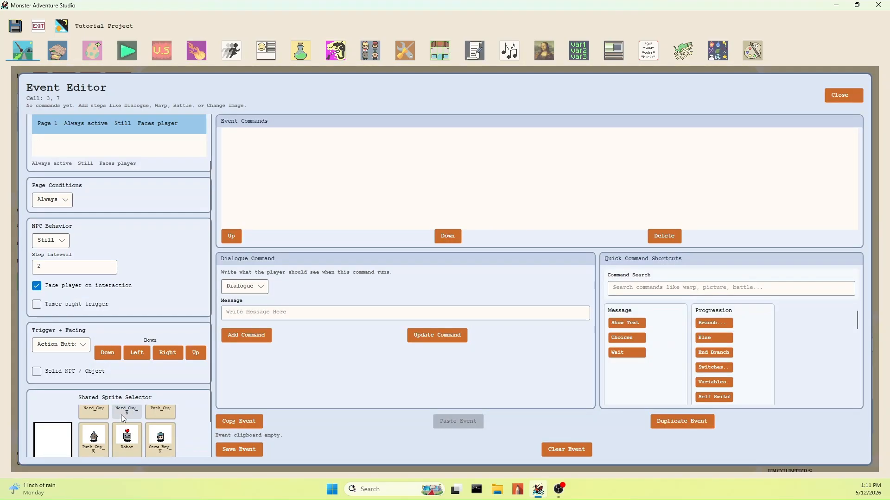
scroll(172, 433, down, 2)
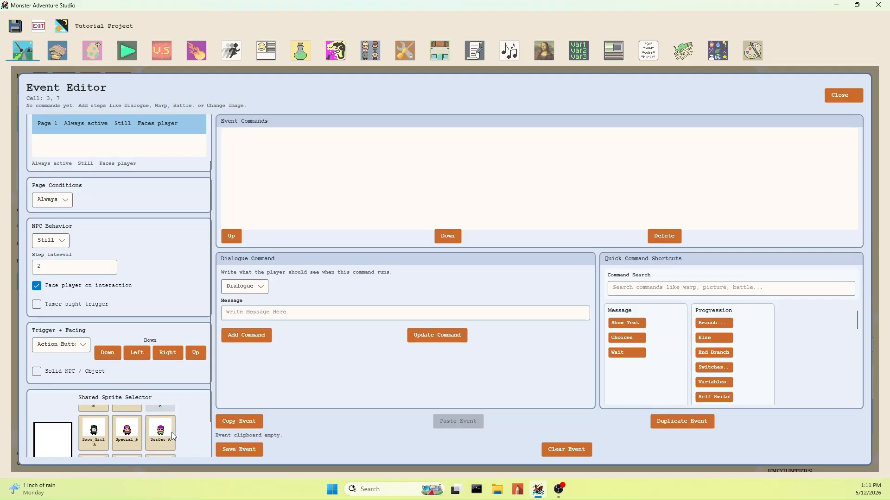
scroll(134, 435, down, 1)
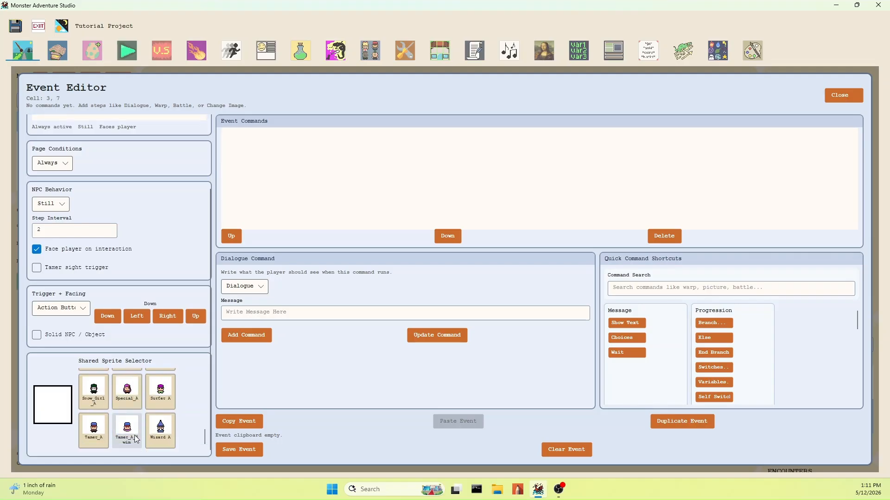
click(169, 432)
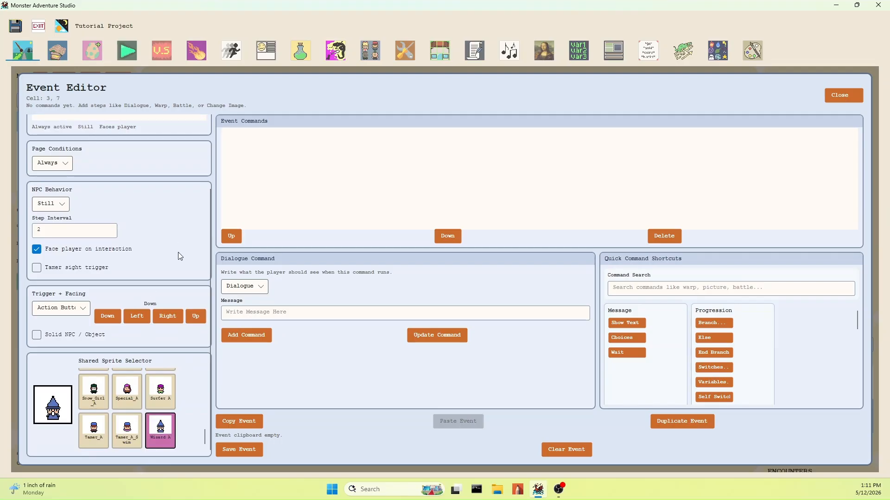
- Make the wizard event a solid NPC, name it npc_wizard and save it
scroll(180, 256, up, 3)
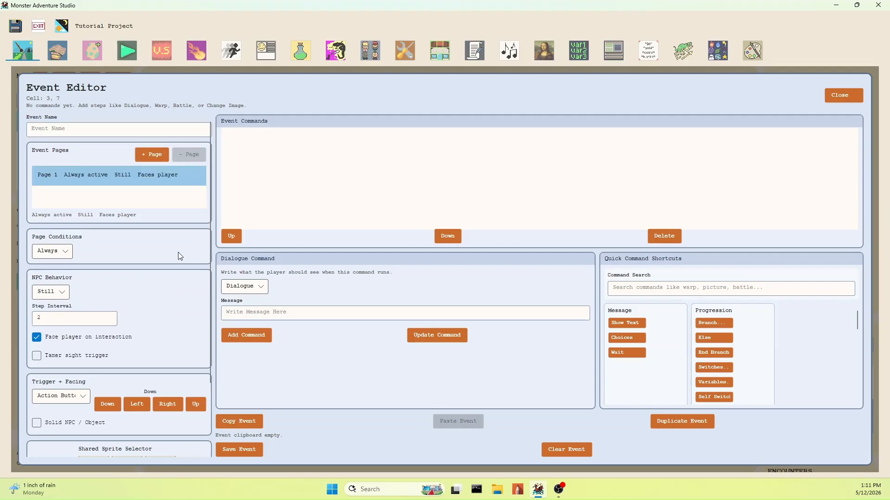
click(36, 423)
click(107, 129)
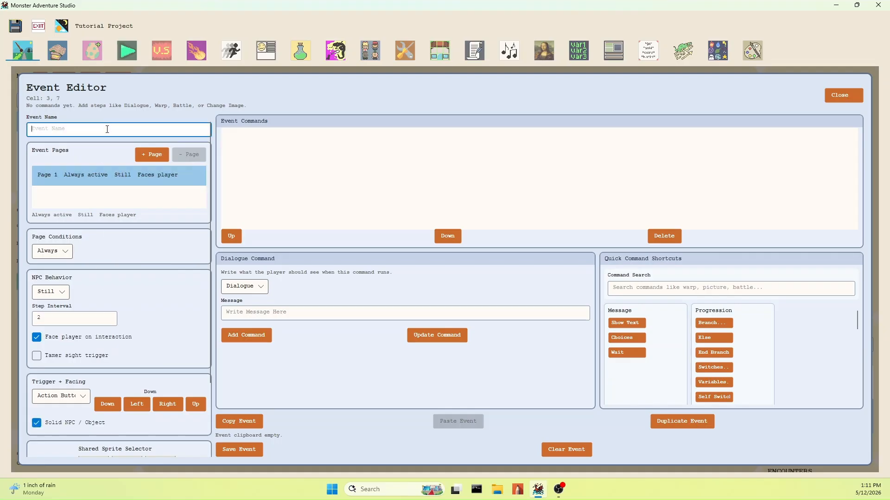
text(npc_wizard)
click(239, 447)
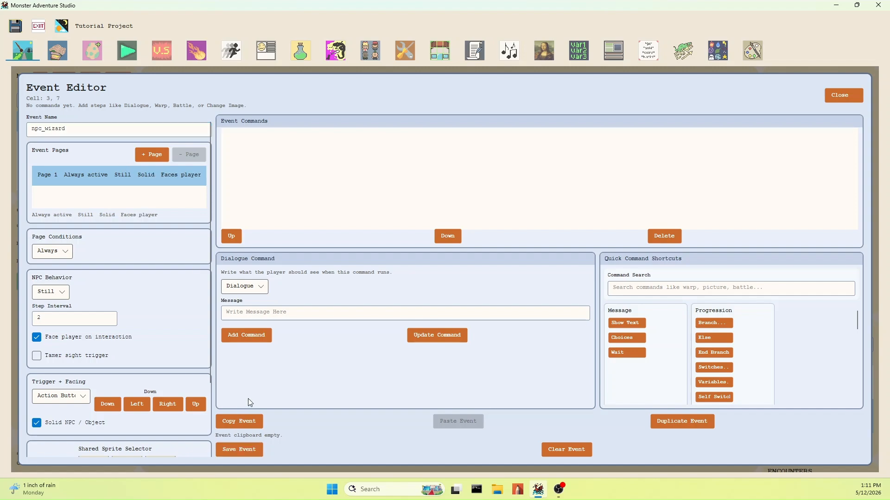
- Add the dialogue commands "I lost my magic crates, they have my magic dust in them." and "Can you please find them?"
click(286, 316)
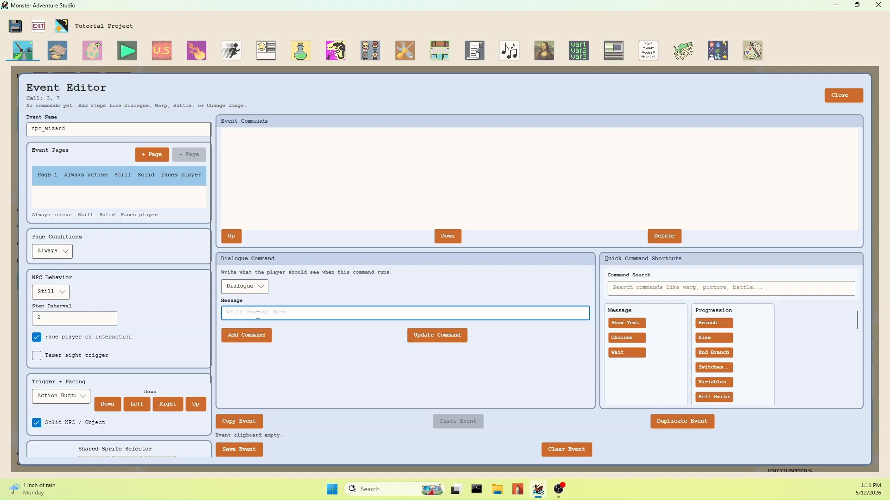
text(I lost my magic crates, they have my magic dust in them.)
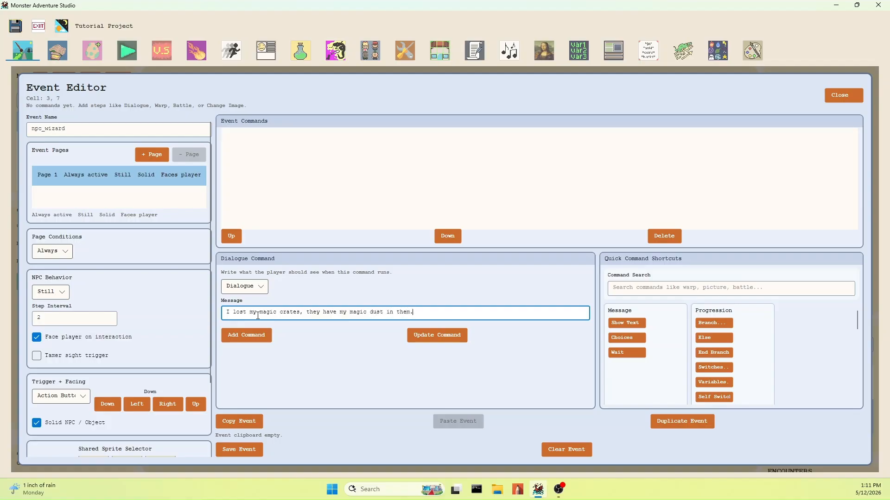
click(246, 335)
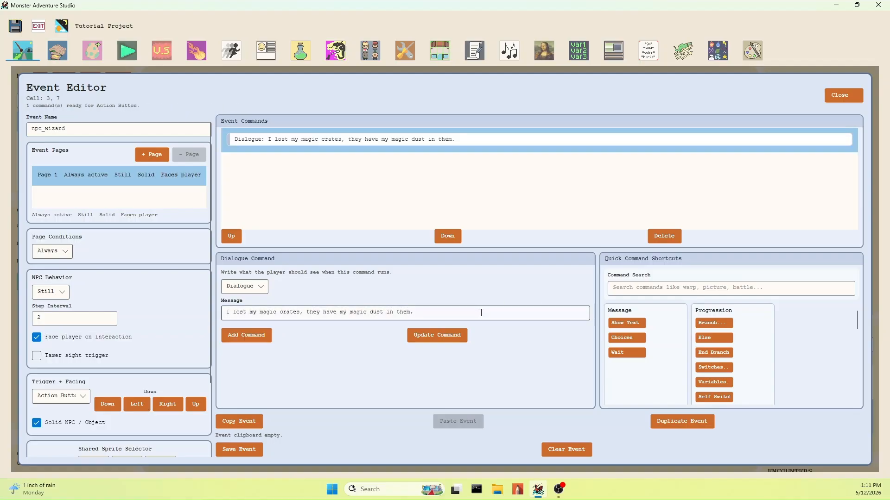
key(ctrl+a)
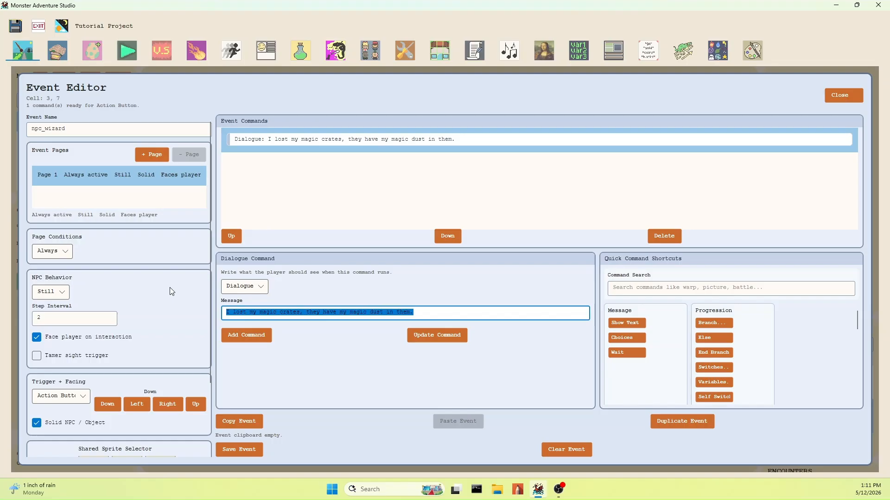
text(Car you please find them?)
click(247, 336)
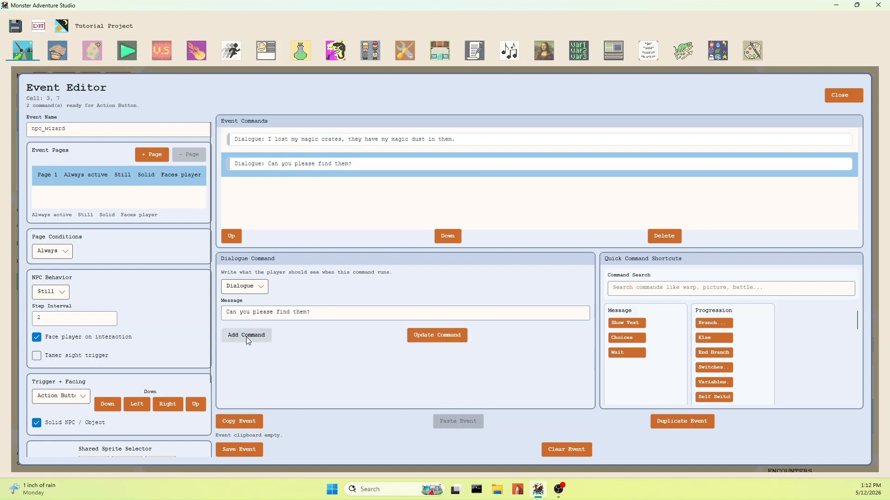
- Add the dialogue command "I will reward you handsomely.", then save and close the wizard event
click(308, 311)
key(ctrl+a)
key(BackSpace)
text(I will rew)
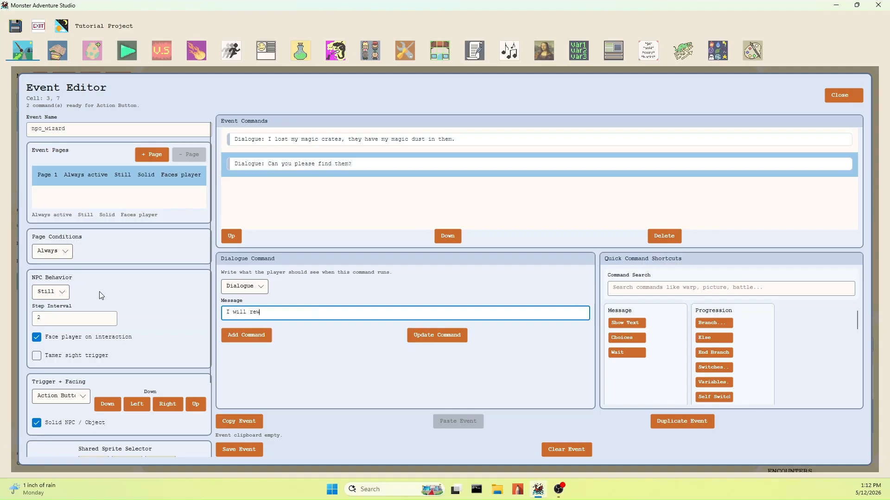
text(ard you handsomely.)
click(253, 331)
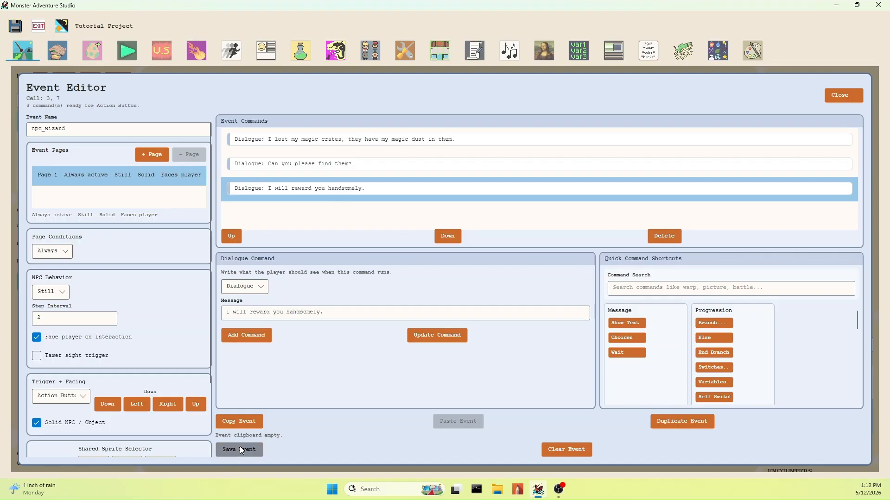
click(854, 96)
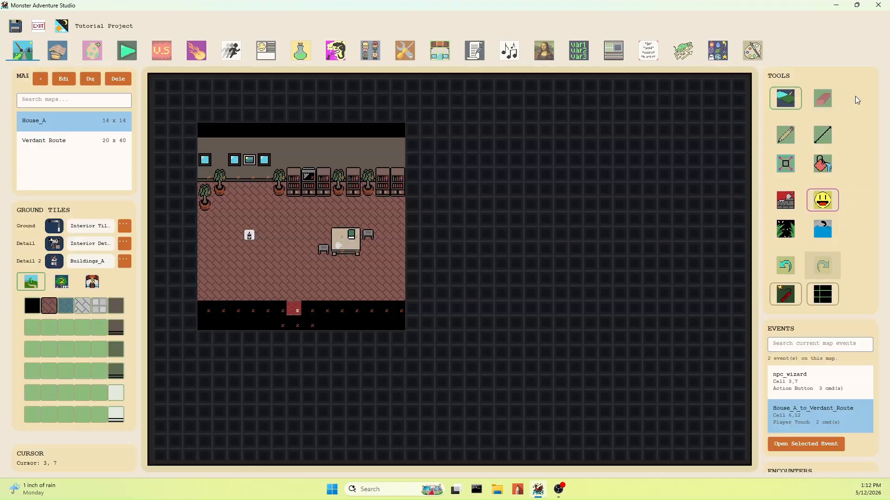
- Start a new game in the playtest, enter House_A and walk up beside the wizard
click(126, 51)
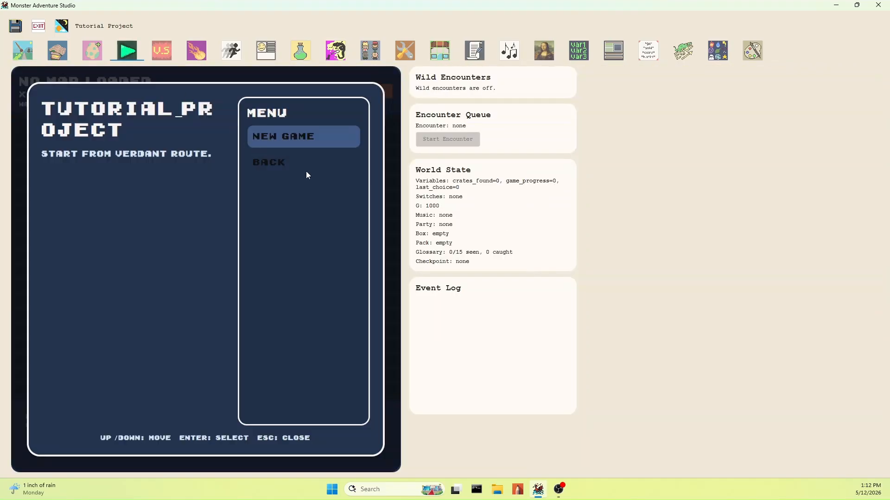
key(Return)
key(Up)
key(Up)
key(Up)
key(Left)
key(Left)
key(Left)
key(Left)
key(Up)
key(Up)
key(Up)
key(Right)
- Talk to the wizard and advance through all of his dialogue lines
key(Return)
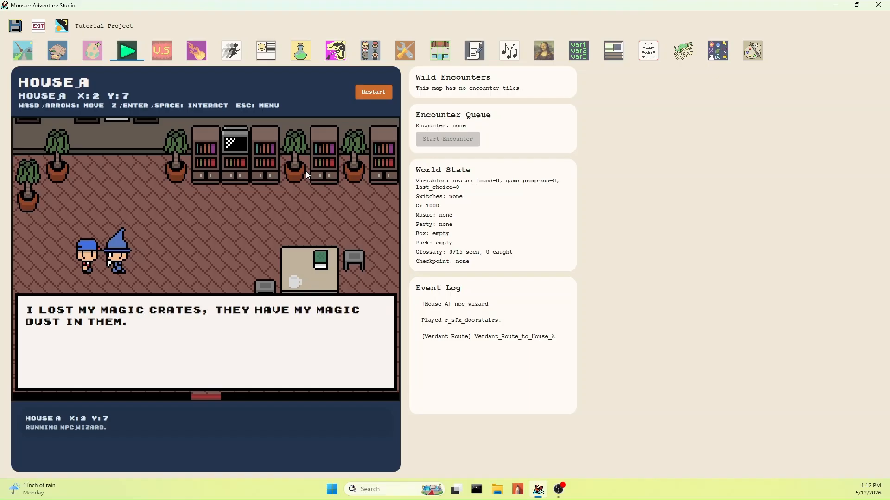
key(Return)
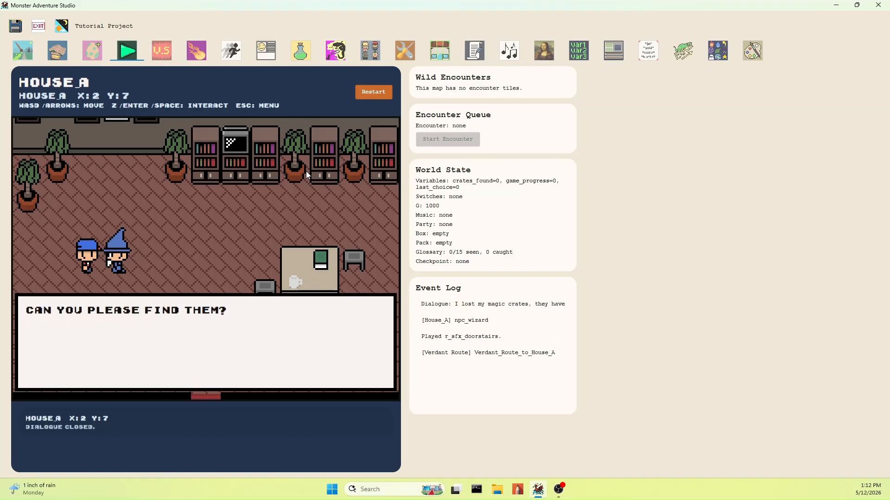
key(Return)
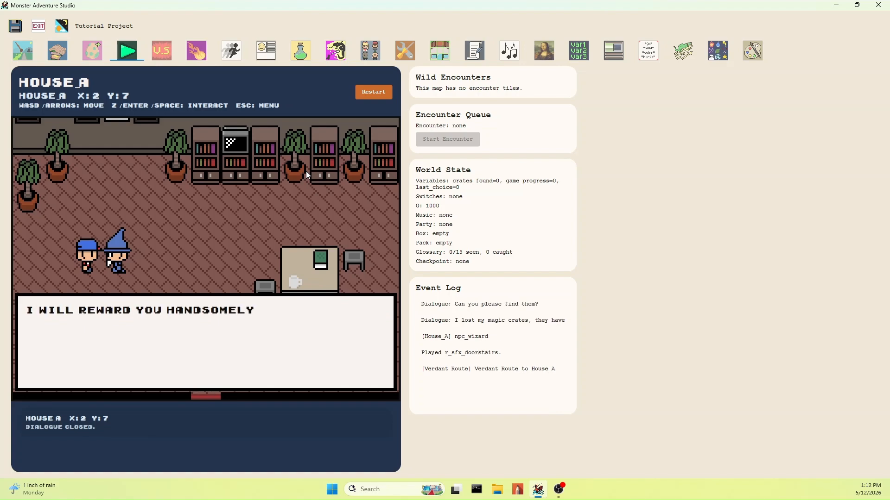
key(Return)
- Walk away from the wizard toward the exit of the house
key(Down)
key(Right)
key(Right)
key(Right)
key(Right)
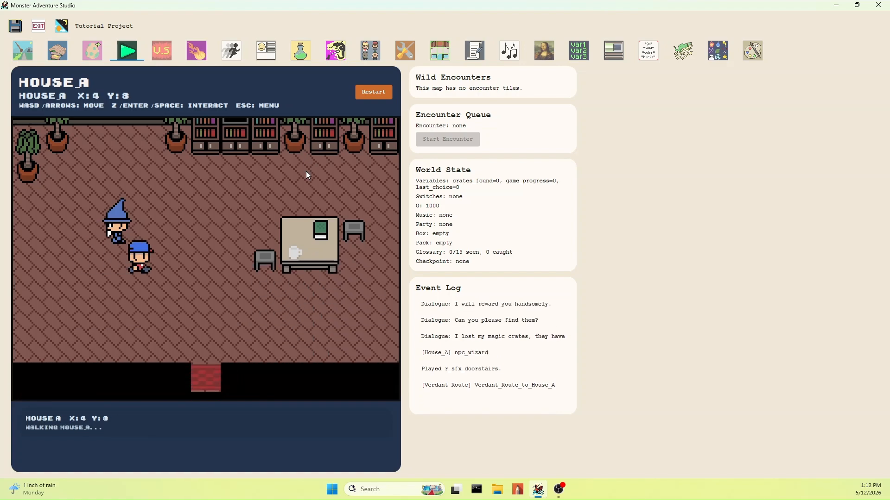
key(Down)
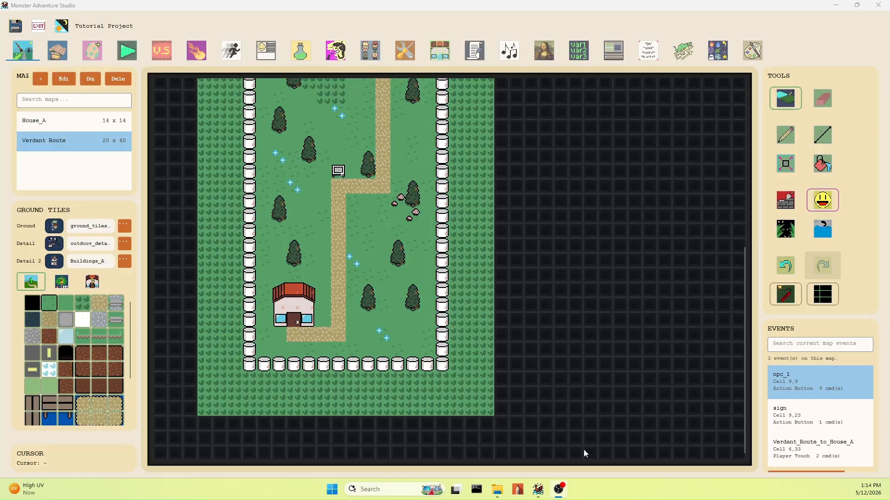
- Create an event inside the lower-right fence corner of Verdant Route at cell 15, 35 and name it wizard_crate_1
click(425, 349)
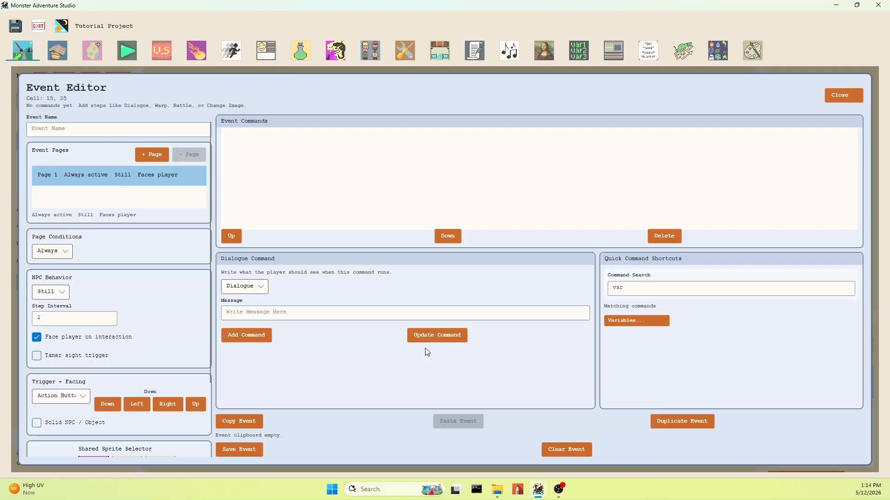
click(106, 127)
text(wizzard)
key(BackSpace)
key(BackSpace)
key(BackSpace)
key(BackSpace)
text(ard_c)
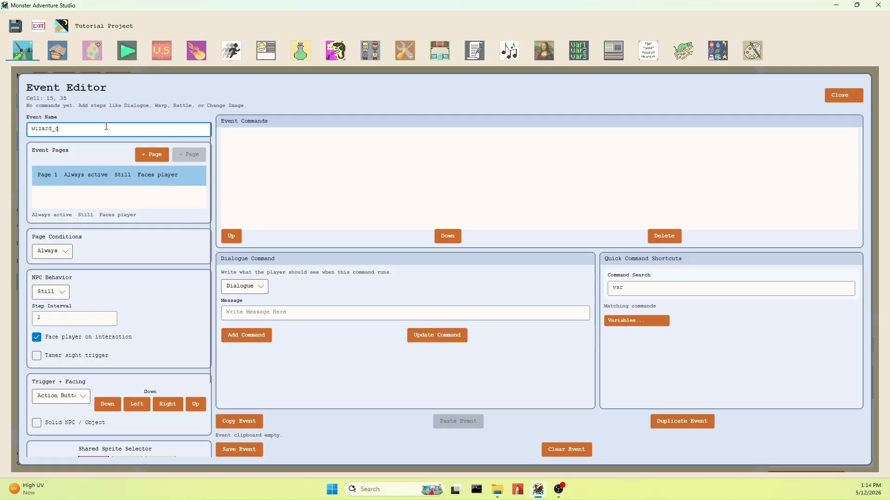
text(rate_1)
- Make the crate event a solid object and give it the red Crate sprite
click(37, 423)
scroll(105, 341, down, 1)
scroll(115, 363, down, 1)
scroll(171, 420, down, 1)
click(94, 435)
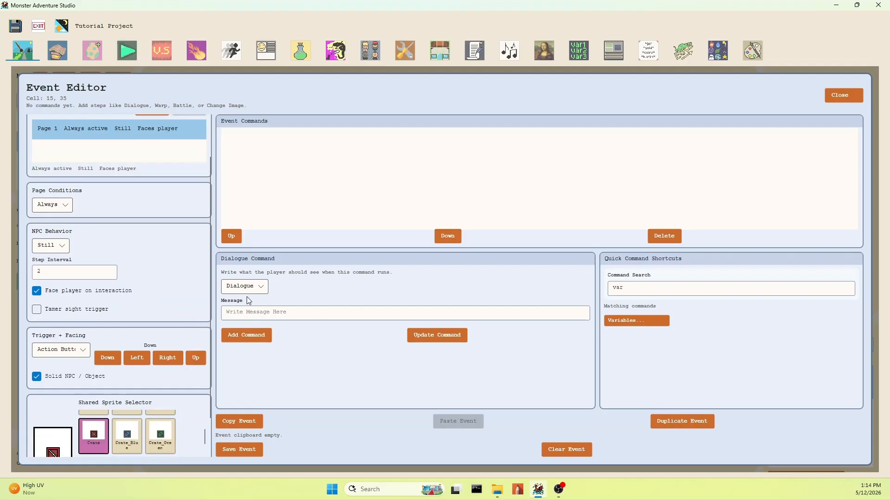
scroll(171, 300, down, 1)
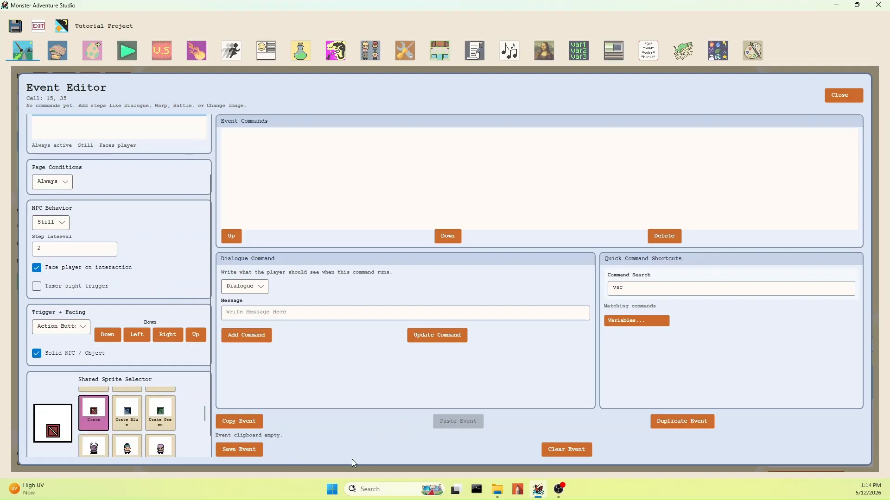
- Add the dialogue command "You found one of the wizards crates! Nice!" to the crate event
click(360, 313)
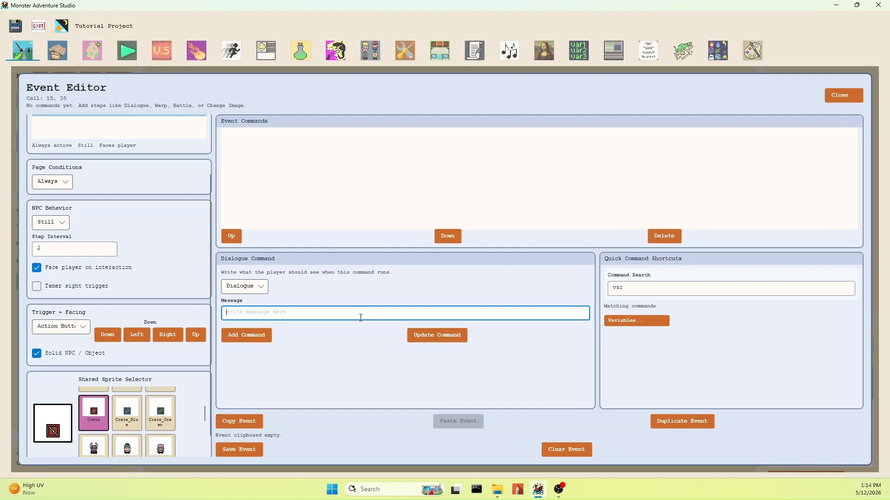
text(You found a w)
text(izard)
key(BackSpace)
key(BackSpace)
key(BackSpace)
key(BackSpace)
key(BackSpace)
key(BackSpace)
key(BackSpace)
text(one c)
text(f the wizards crates! Nice!)
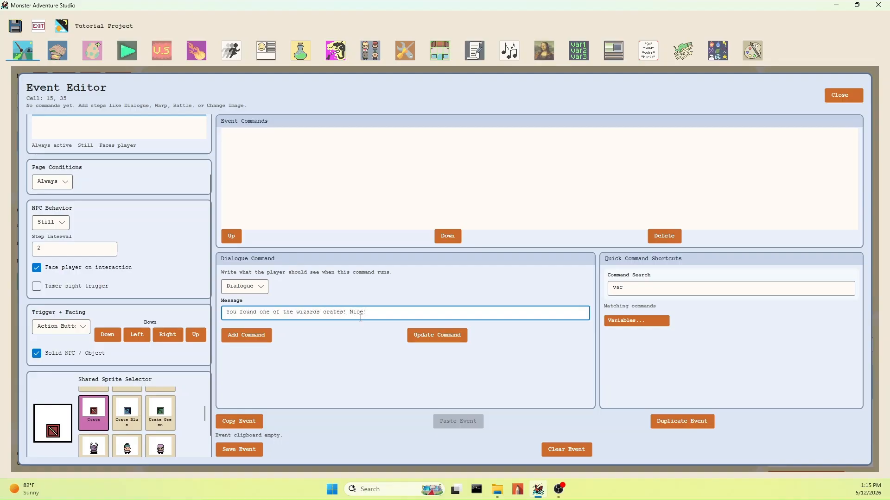
click(237, 330)
- Add a Set Variable command changing crates_found by +1, then save and close the crate event
click(658, 289)
click(643, 319)
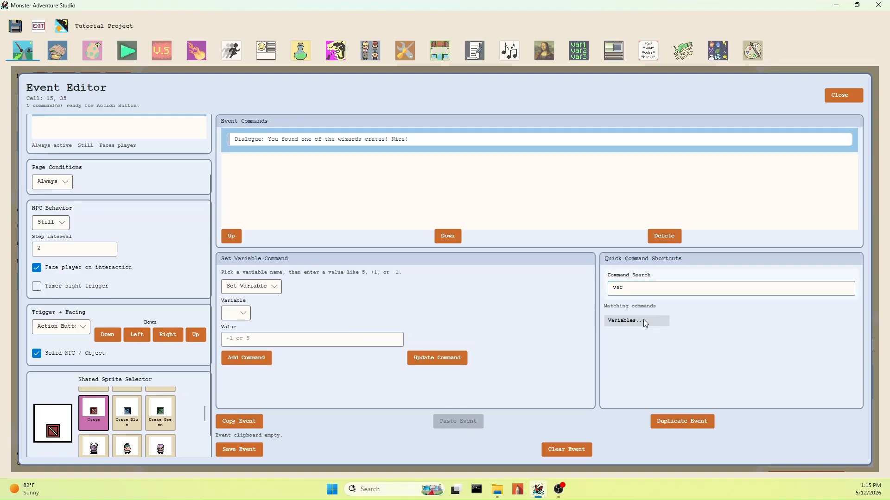
click(233, 319)
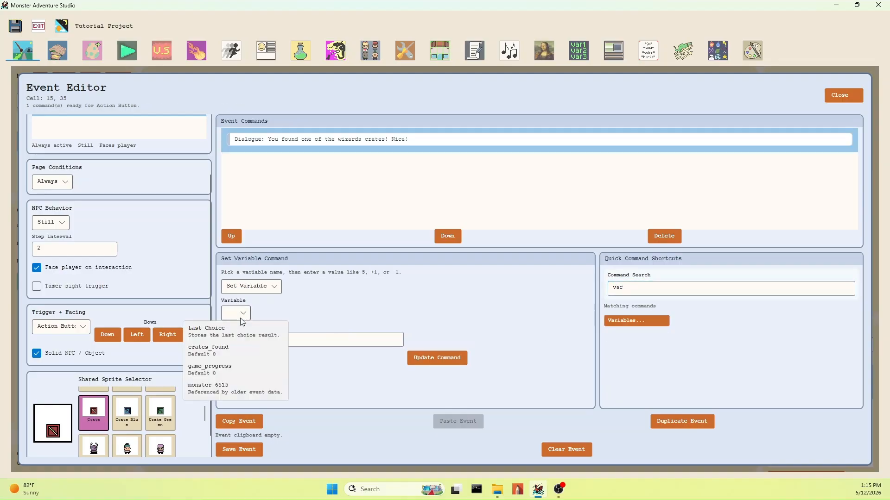
click(241, 352)
click(268, 344)
text(+1)
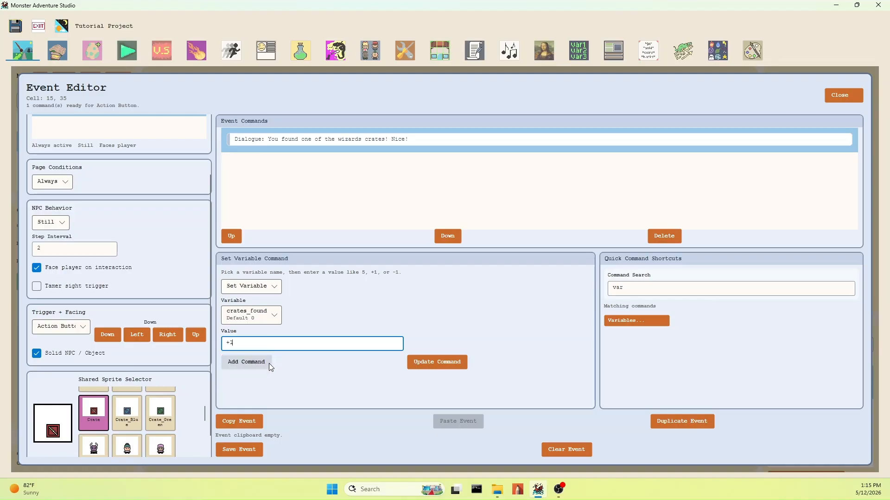
click(269, 364)
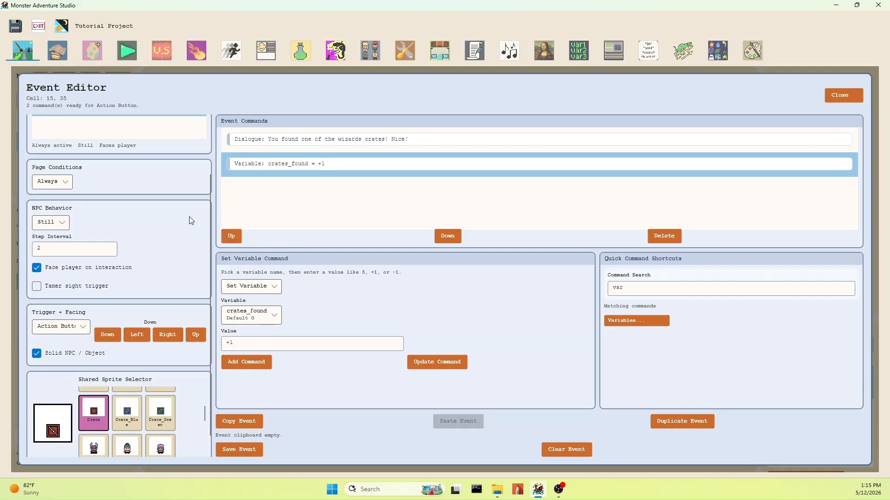
scroll(190, 216, up, 3)
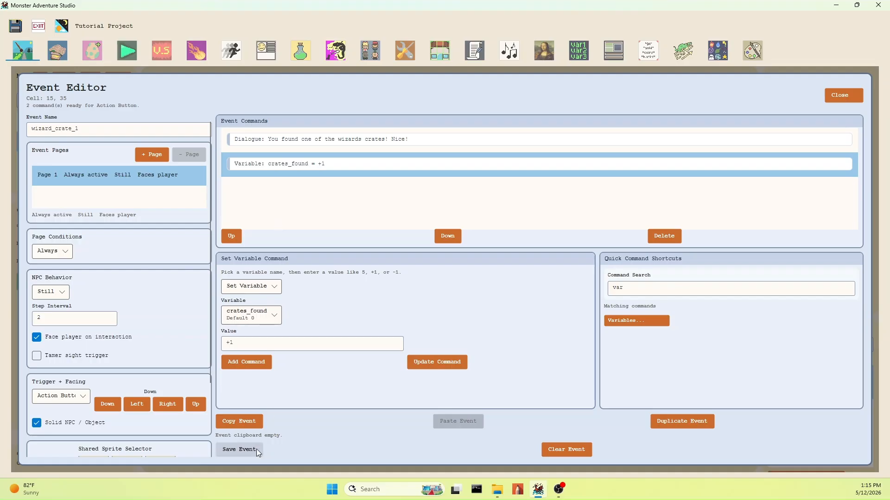
click(839, 97)
- Start a new game in the playtest and walk the player up beside the crate in the fence corner
click(127, 50)
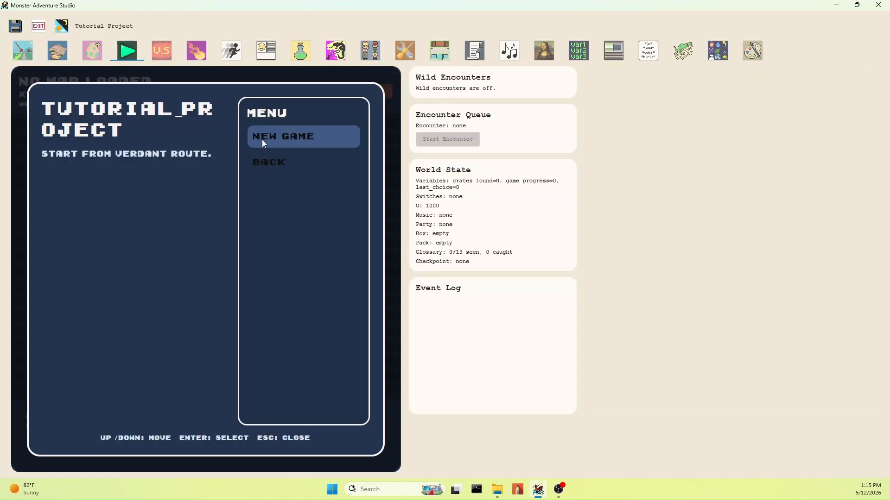
click(263, 140)
key(Right)
key(Right)
key(Right)
key(Right)
key(Right)
key(Right)
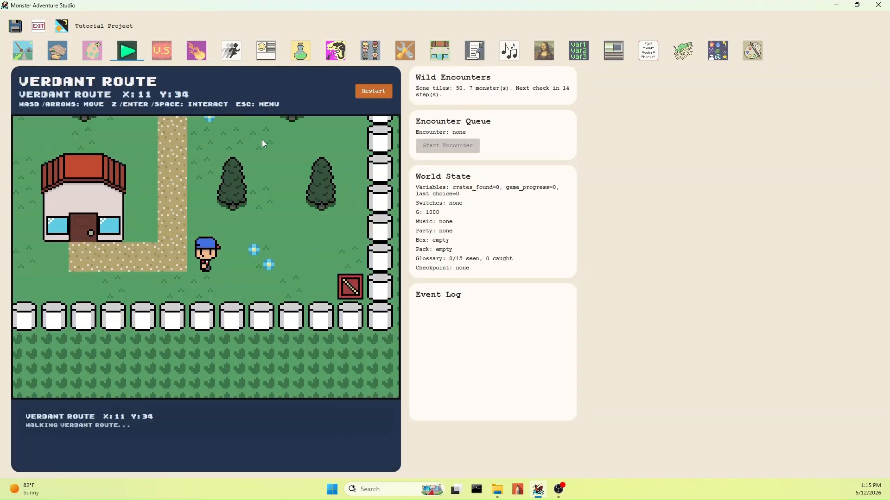
key(Down)
key(Right)
key(Right)
- Interact with the crate three times, dismissing its dialogue each time, to check how crates_found counts
key(Return)
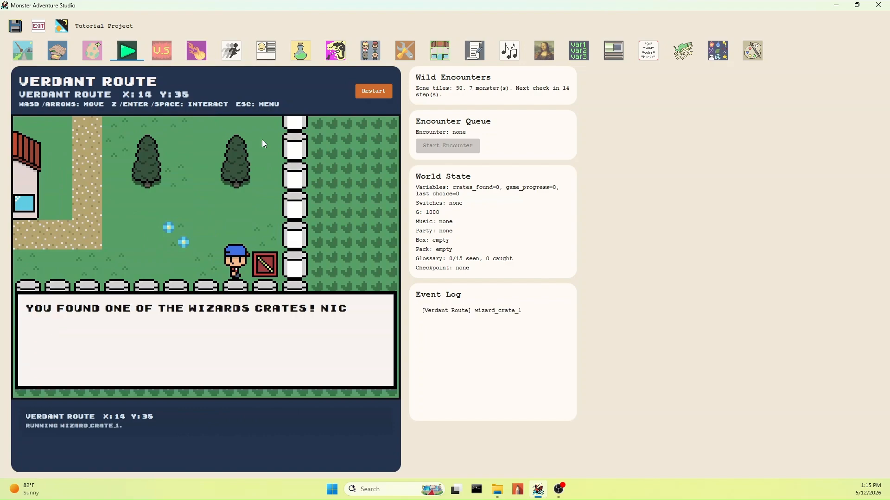
key(Return)
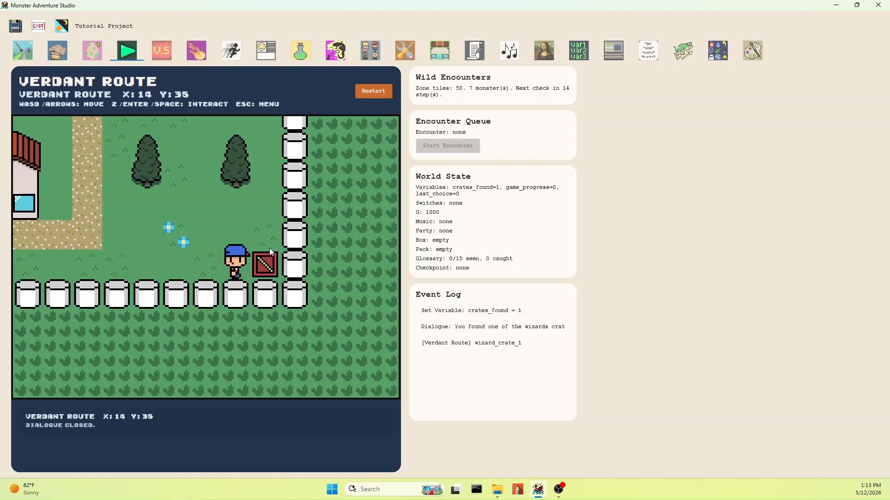
key(space)
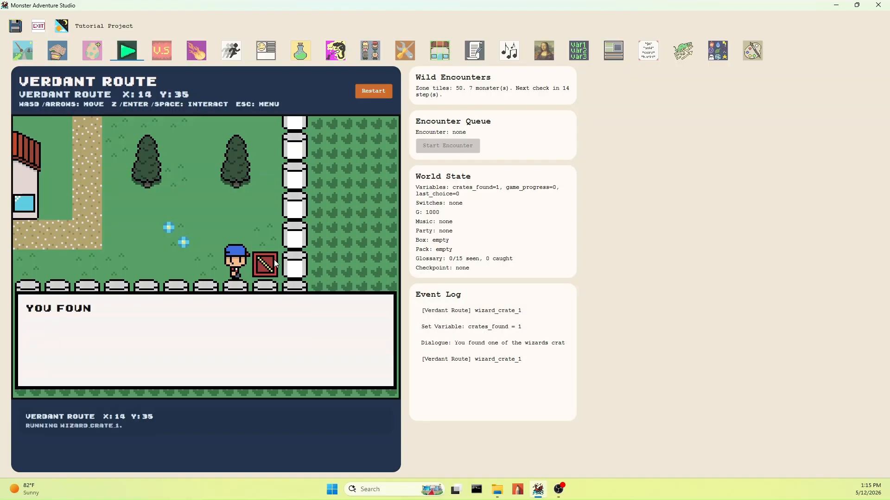
key(space)
key(space)
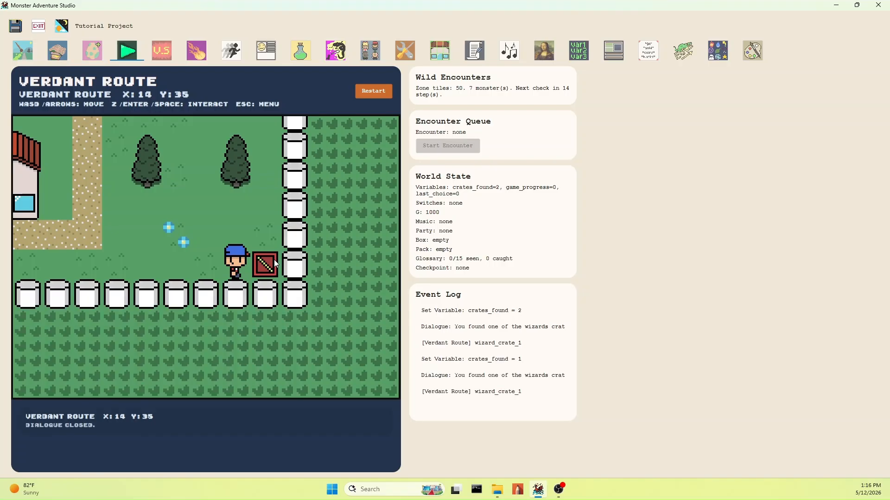
key(space)
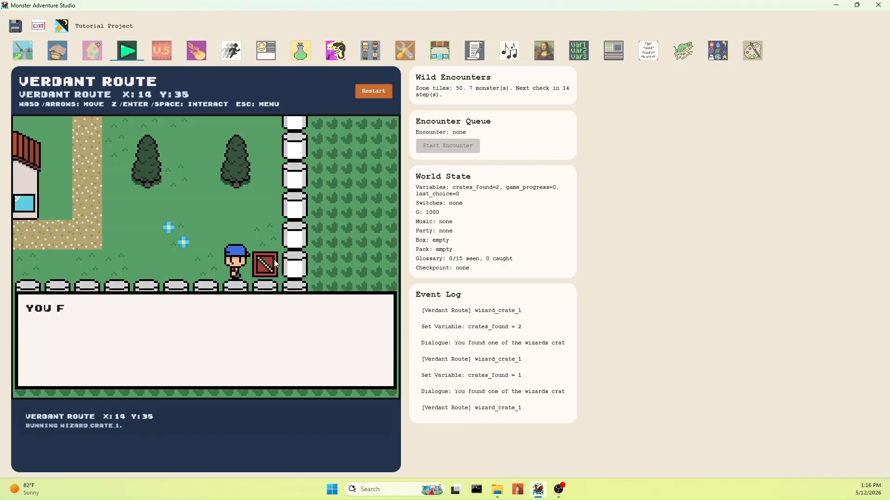
key(space)
key(space)
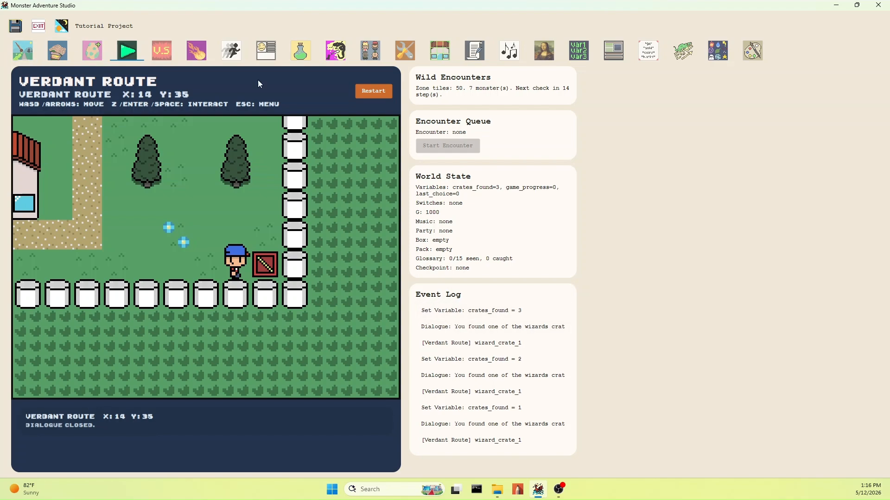
- Leave the playtest, reopen the wizard_crate_1 event and add a second page with the condition Self Switch On, switch A
click(374, 91)
click(22, 50)
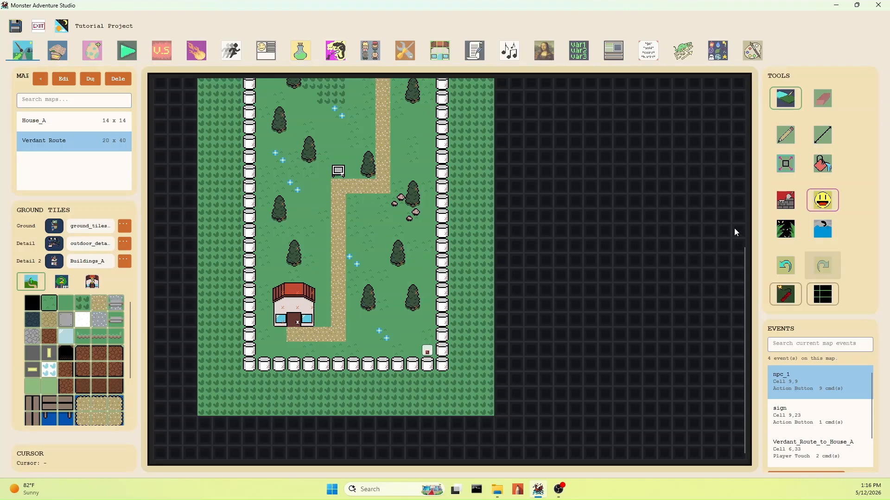
double_click(428, 353)
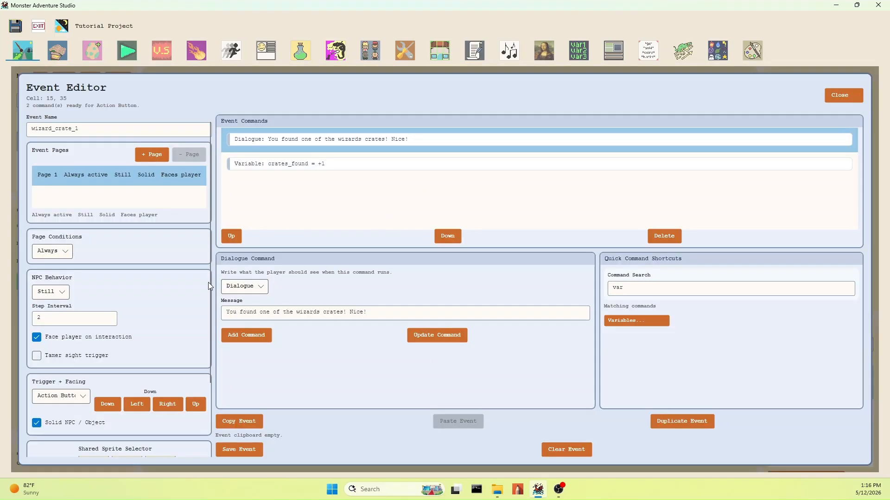
click(151, 157)
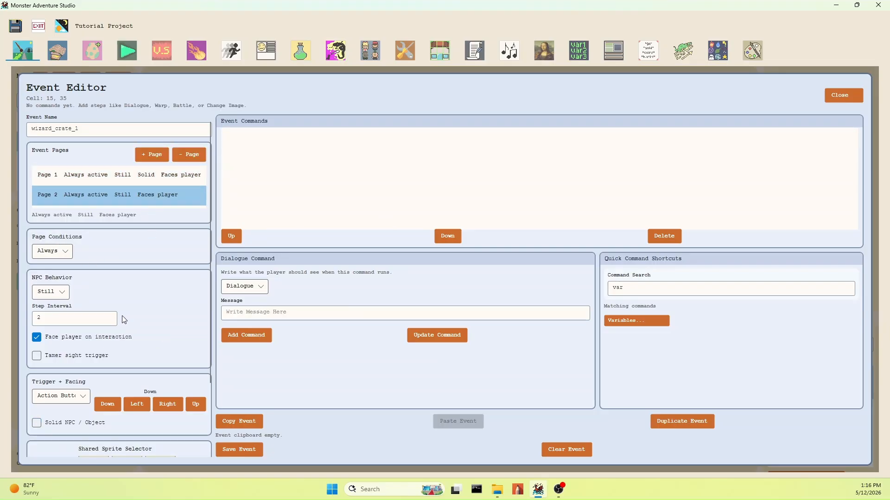
click(63, 253)
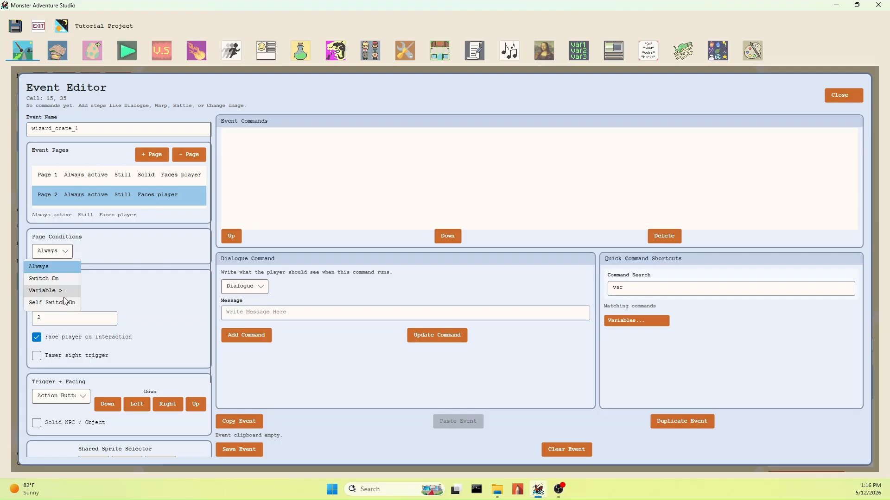
click(65, 301)
click(75, 277)
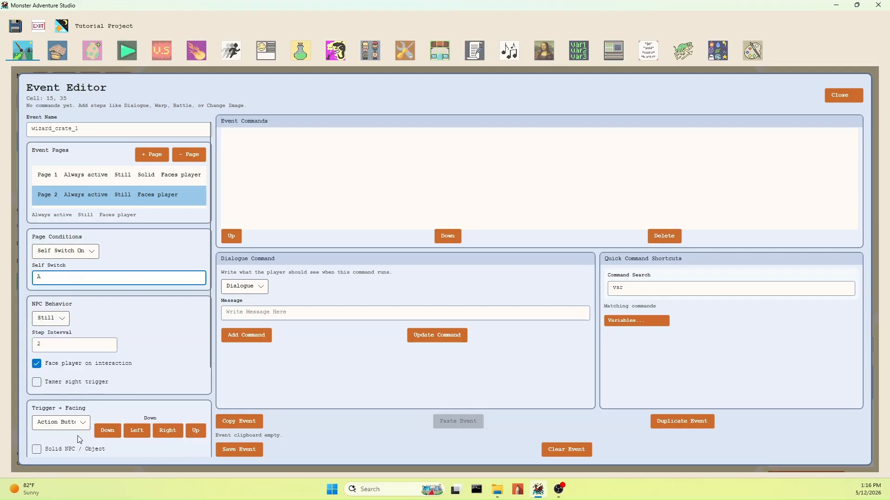
scroll(86, 385, down, 1)
scroll(86, 385, down, 3)
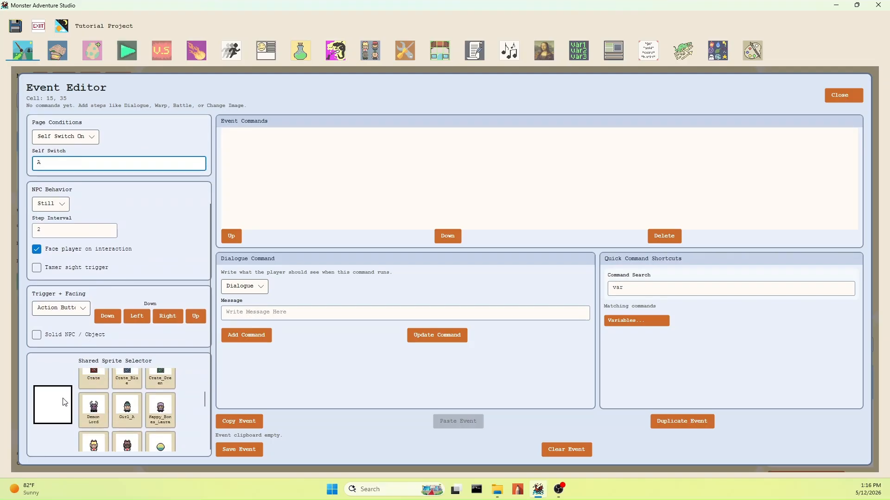
scroll(147, 277, up, 4)
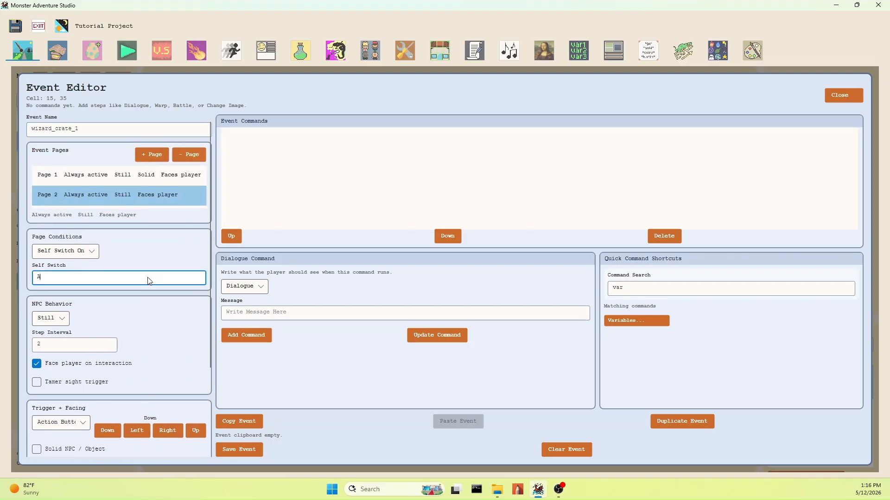
- Add a Set Self Switch command with state On to page 1, then save and close the crate event
click(132, 183)
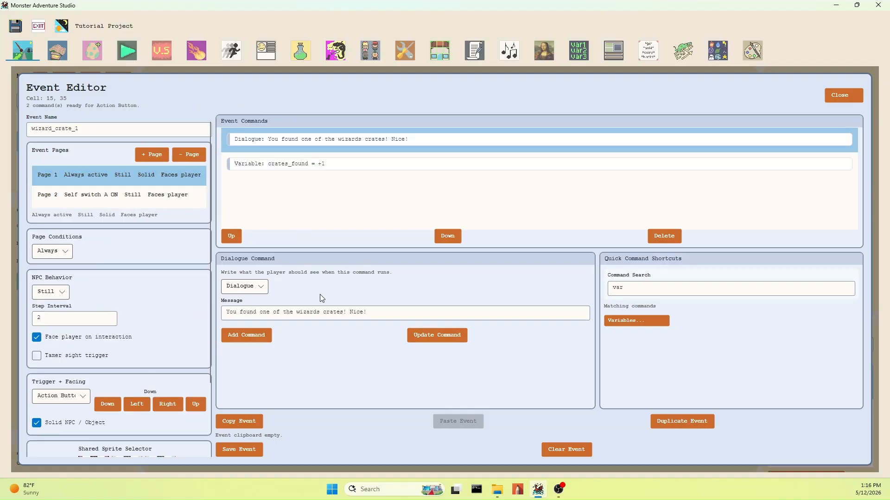
click(253, 287)
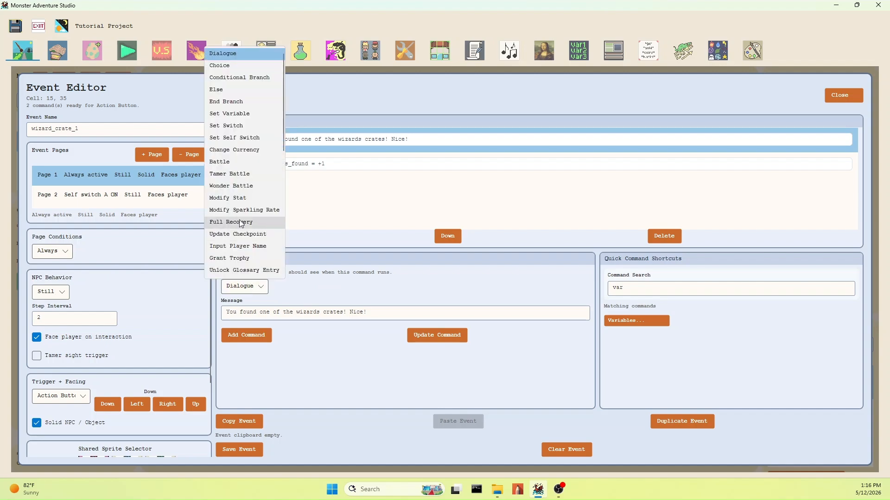
click(234, 138)
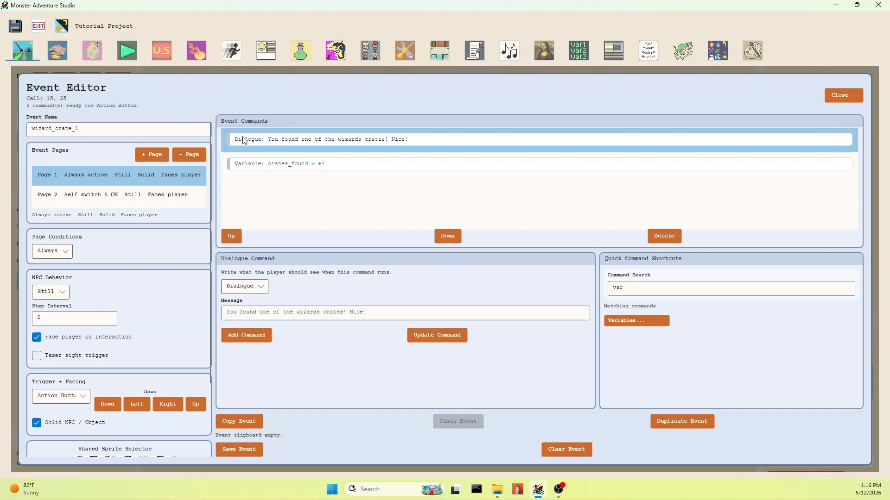
click(242, 333)
click(246, 452)
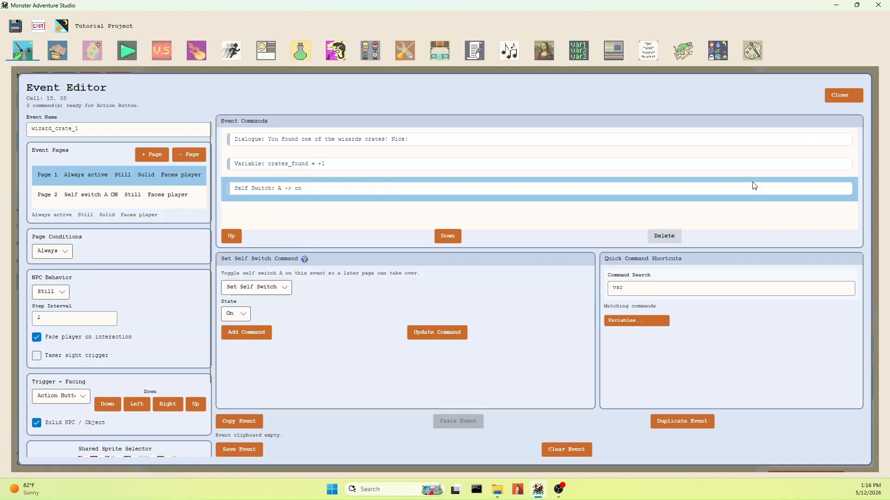
click(839, 101)
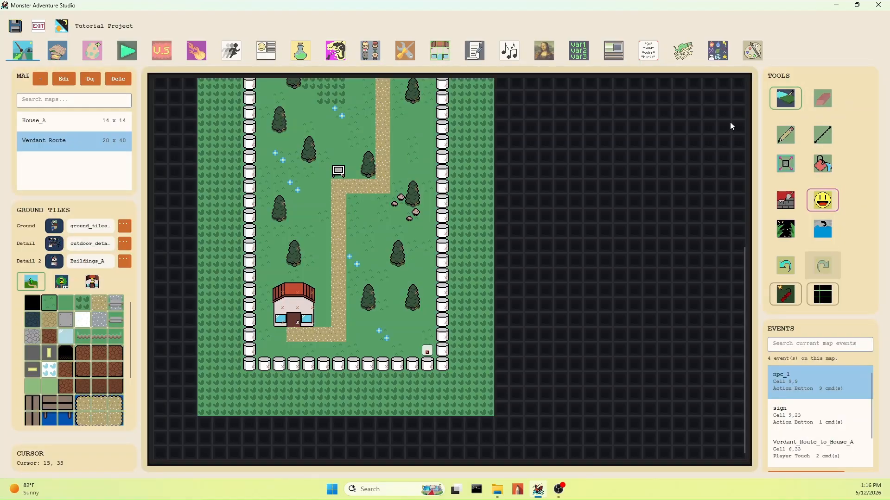
- Start a fresh playtest game and walk the player to the tile above the crate, facing it
click(119, 50)
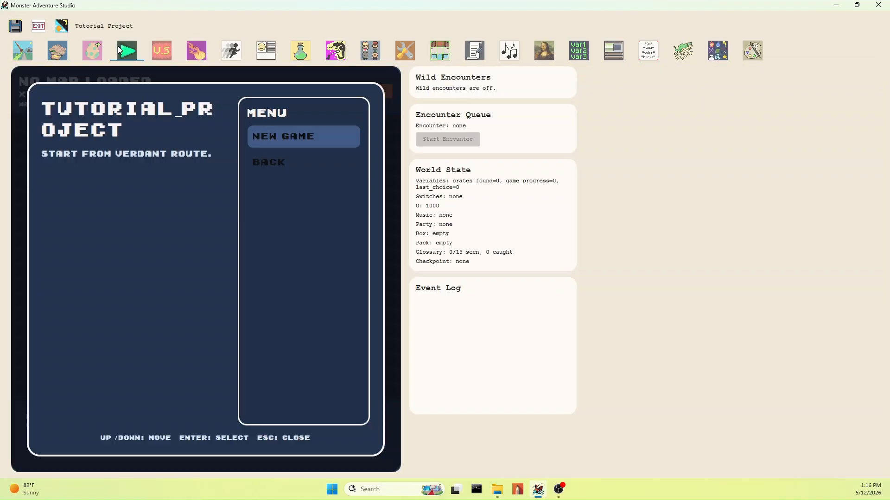
click(282, 147)
key(Right)
key(Right)
key(Right)
key(Right)
key(Right)
key(Right)
key(Right)
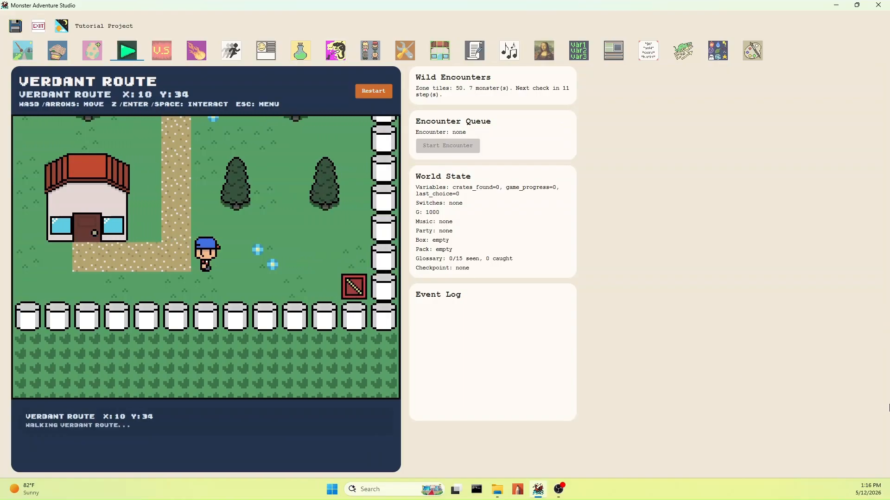
key(Right)
key(Down)
- Interact with the crate, dismiss its dialogue and step away to check the self-switch page
key(Return)
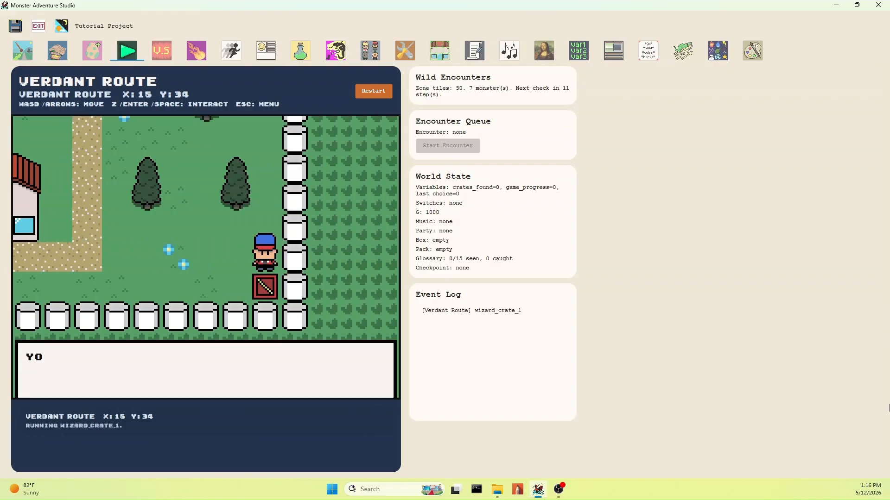
key(Return)
key(Left)
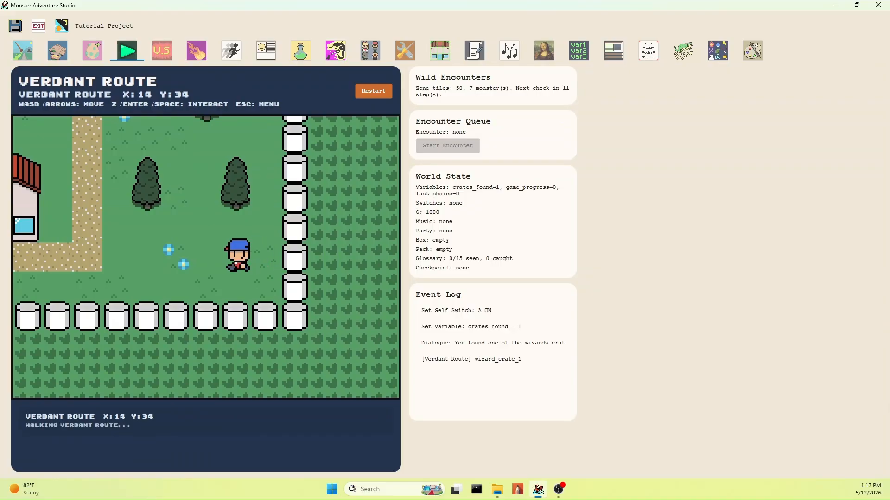
- Move the player beside the collected crate's tile and interact with it repeatedly to check that the crate cannot be collected again
key(Down)
key(Left)
key(Right)
key(Return)
key(Return)
key(Return)
key(Return)
key(Return)
key(Return)
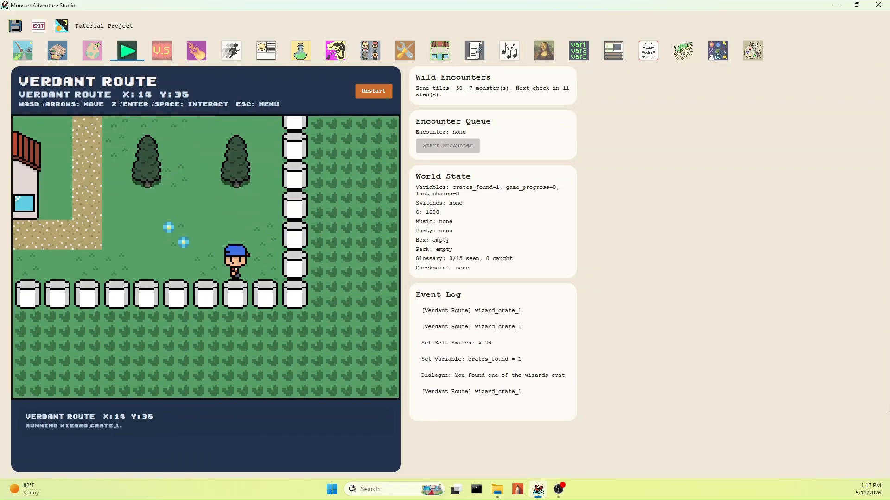
key(Return)
key(Return)
key(Return)
key(Return)
key(Return)
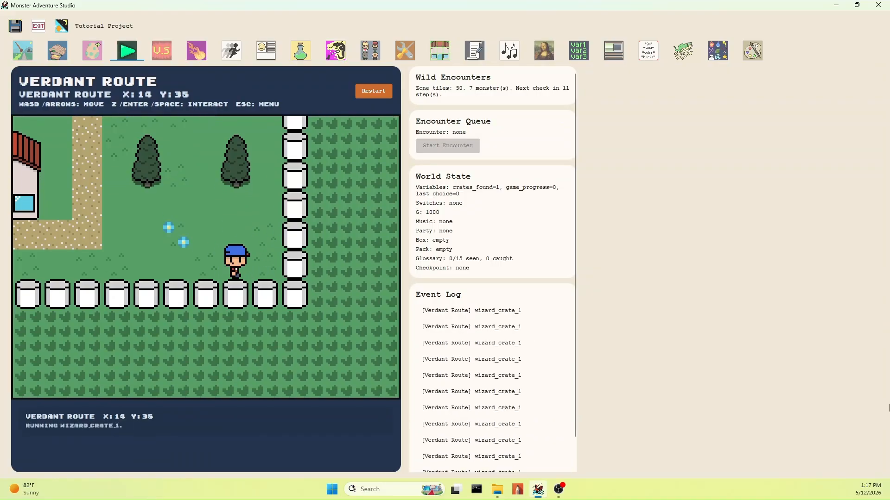
key(Left)
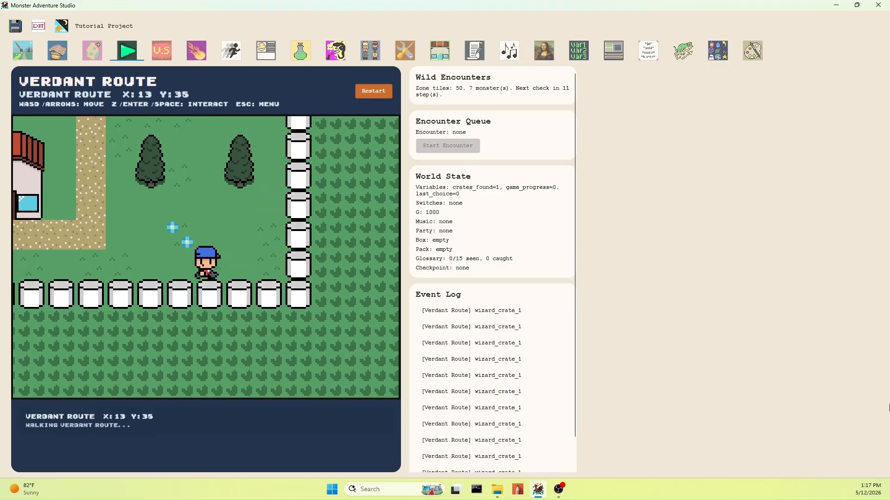
key(Right)
key(Return)
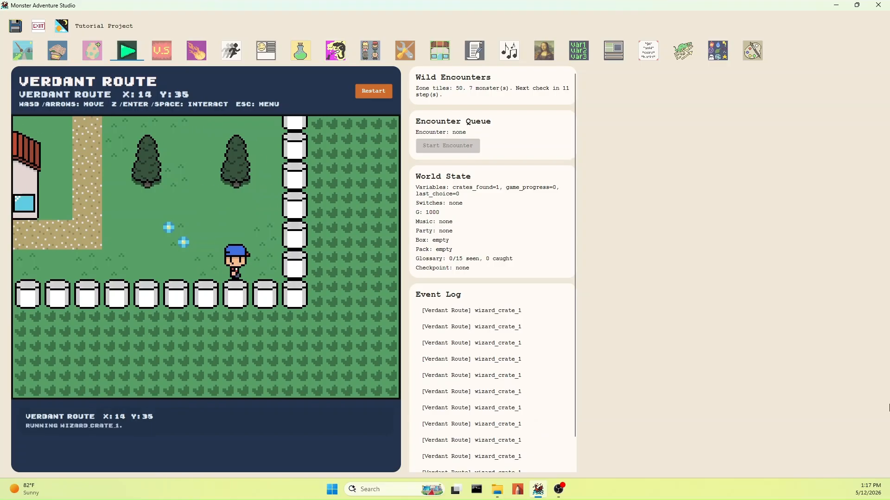
key(Right)
key(Up)
key(Up)
key(Up)
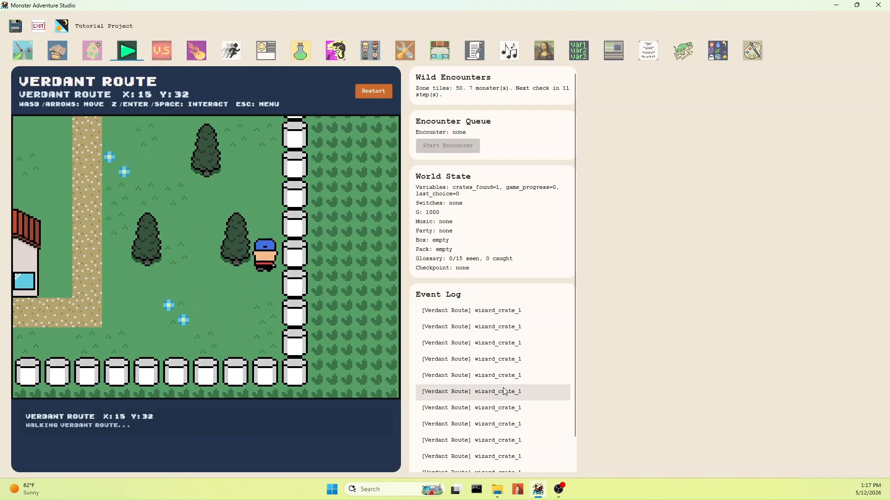
key(Down)
key(Down)
key(Down)
key(Left)
key(Left)
key(Left)
key(Left)
key(Left)
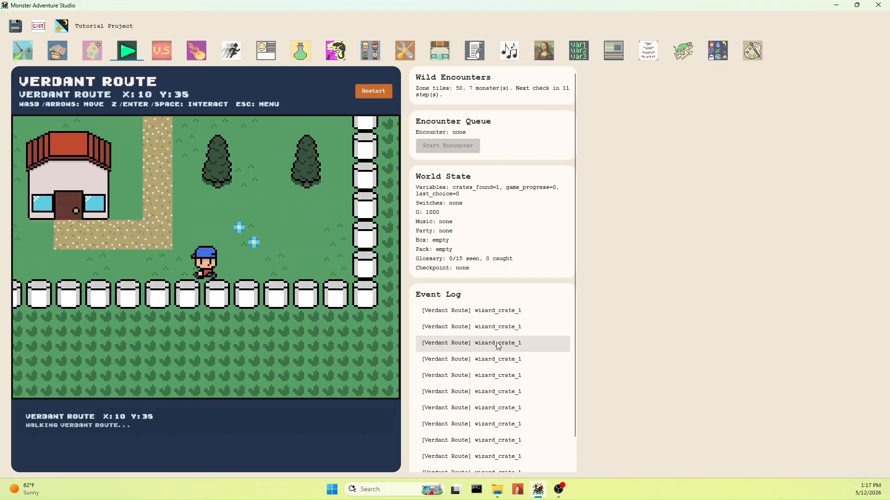
key(Left)
key(Up)
key(Up)
key(Up)
key(Up)
key(Up)
key(Up)
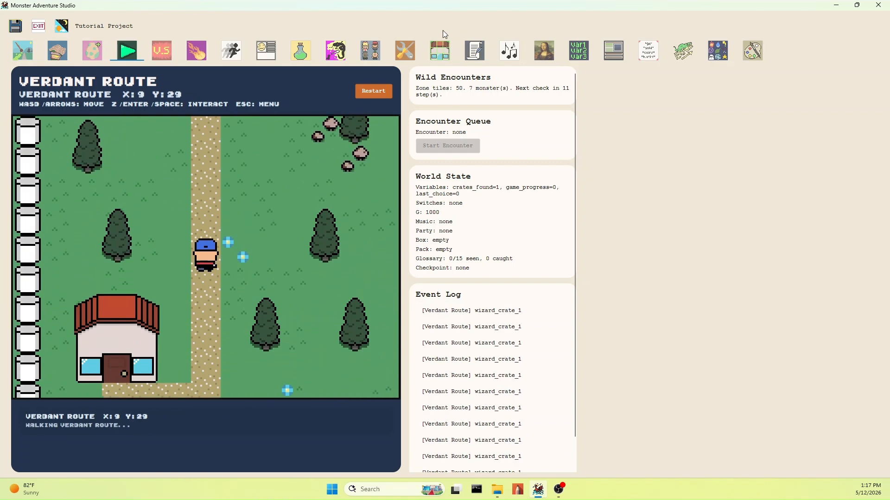
- Restart and leave the playtest, then duplicate the wizard_crate_1 event to cell 4, 18 on Verdant Route
click(366, 91)
click(22, 50)
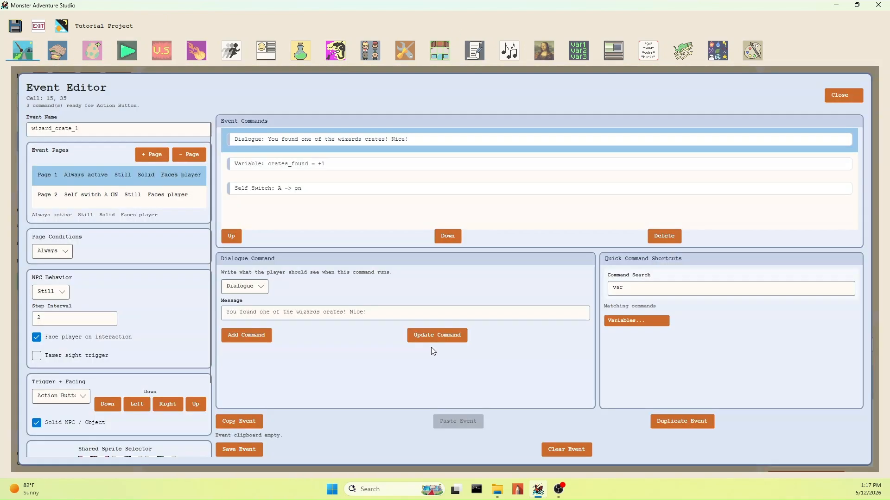
double_click(430, 348)
click(673, 422)
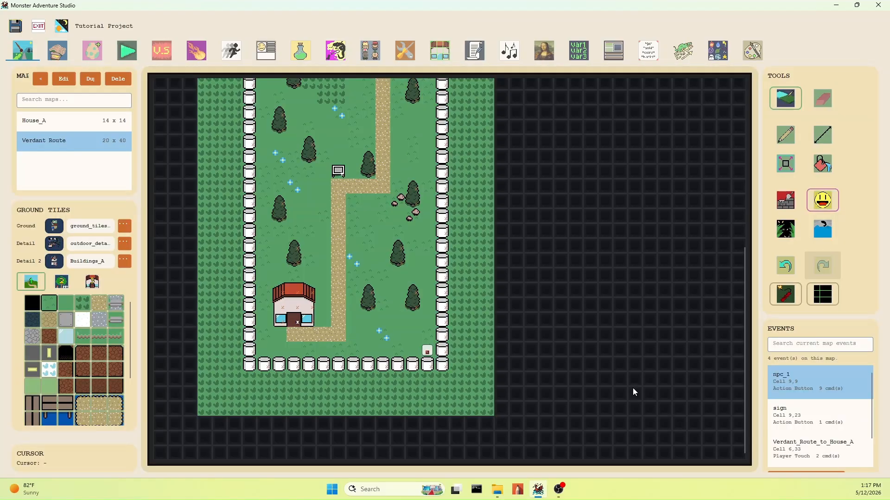
scroll(321, 182, up, 5)
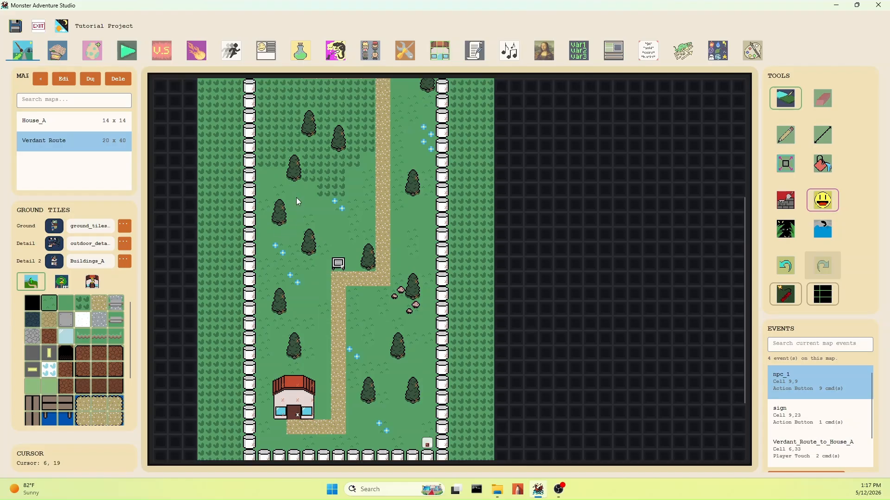
double_click(271, 192)
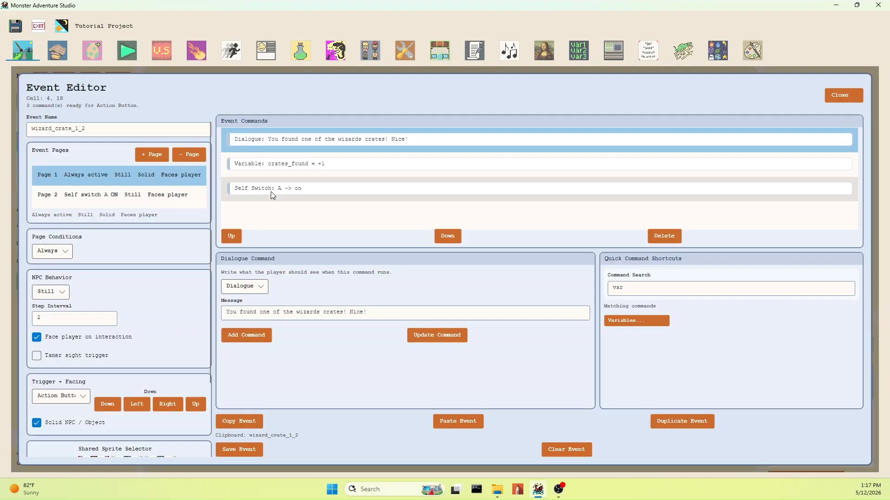
- Rename the duplicated crate event as wizard_crate_2 and save it
click(157, 128)
key(BackSpace)
key(BackSpace)
key(BackSpace)
text(2)
click(246, 450)
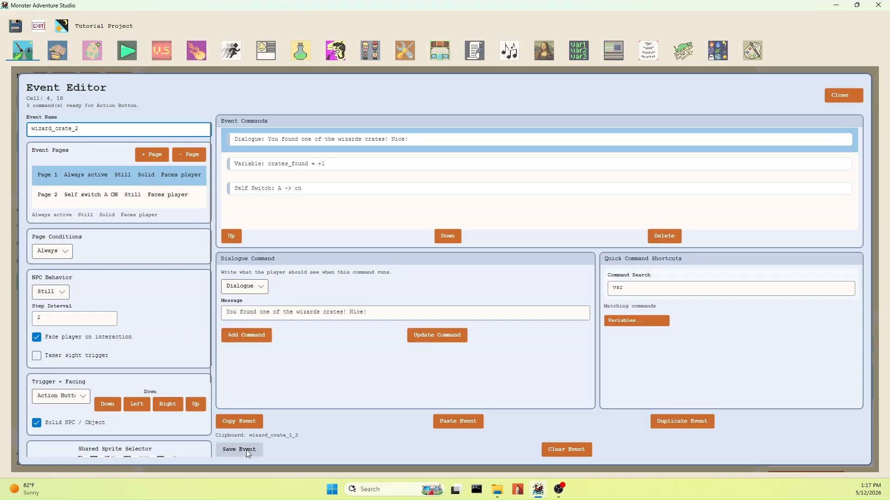
- Change the wizard_crate_2 event's sprite to the blue crate
scroll(185, 383, down, 2)
scroll(151, 407, down, 2)
scroll(151, 406, up, 3)
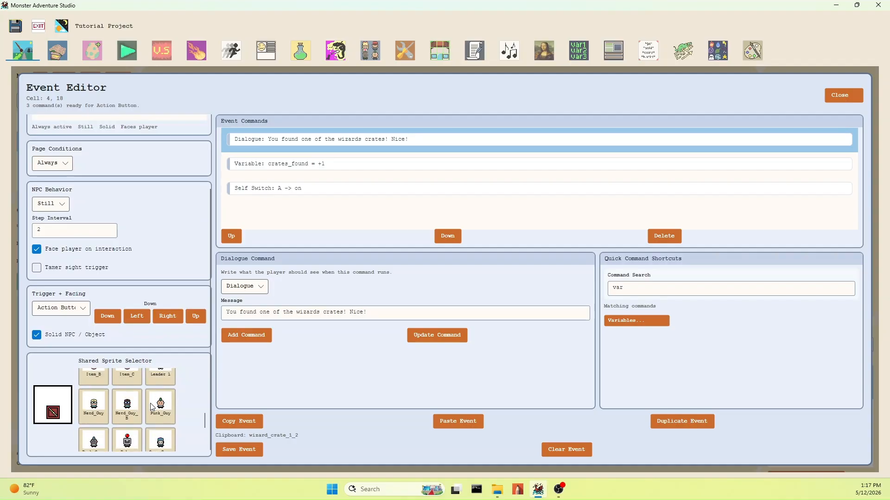
scroll(152, 406, up, 1)
click(127, 389)
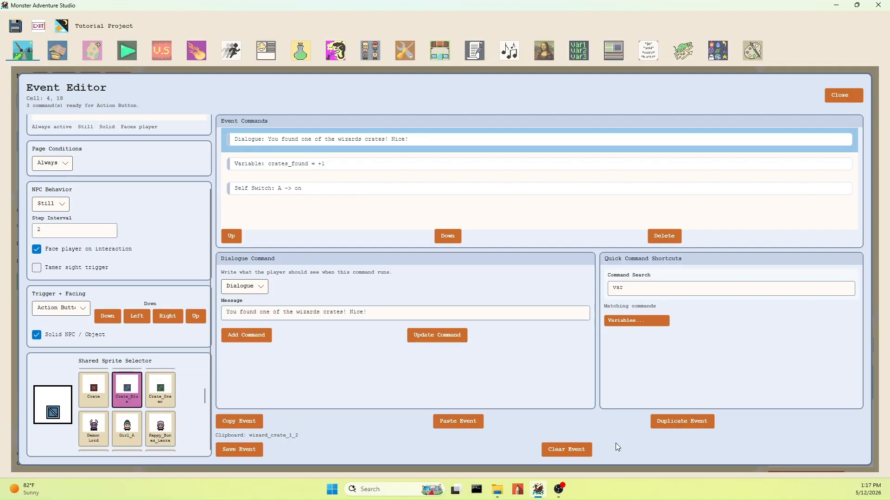
- Duplicate wizard_crate_2 to cell 14, 7 beside the upper building and give the copy the green crate sprite
click(672, 426)
scroll(419, 219, up, 5)
scroll(419, 224, up, 4)
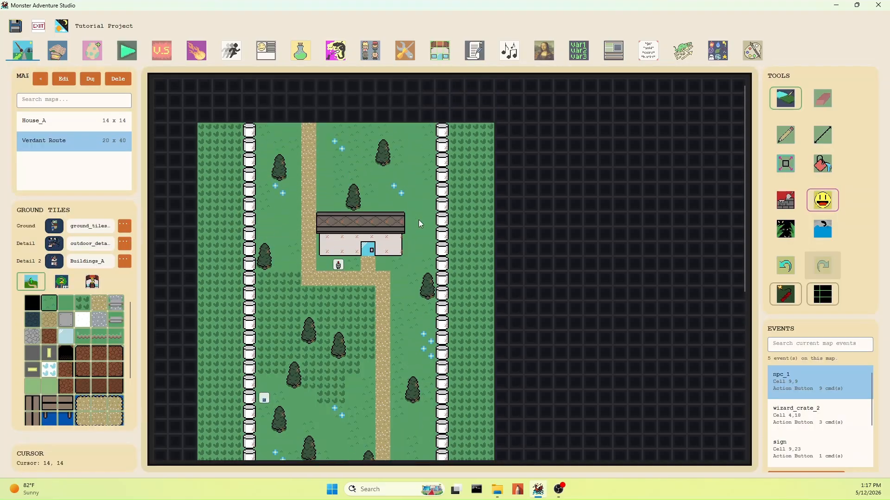
click(417, 241)
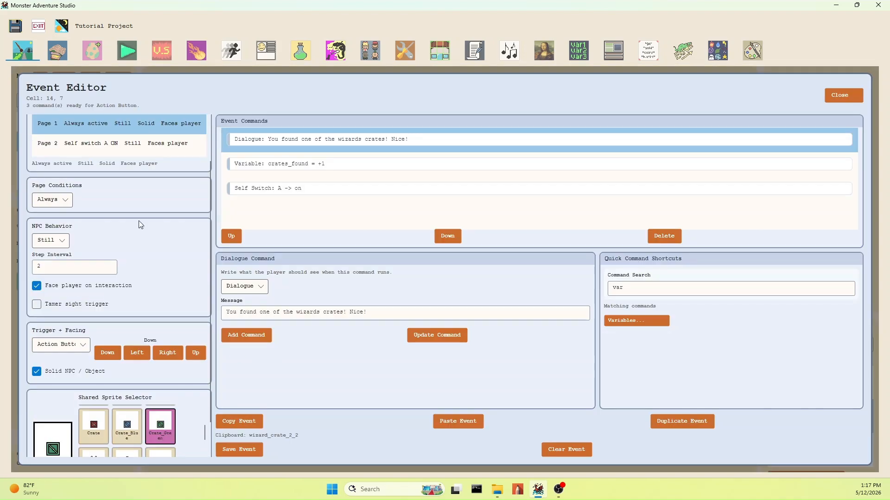
scroll(134, 215, up, 1)
- Rename the green crate event as wizard_crate_3, save it and close the event editor
click(118, 130)
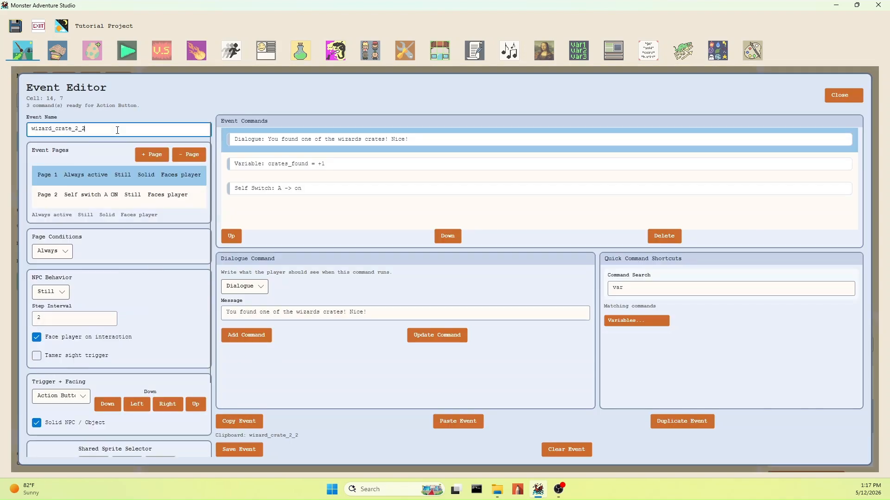
key(BackSpace)
key(BackSpace)
key(BackSpace)
text(3)
click(247, 451)
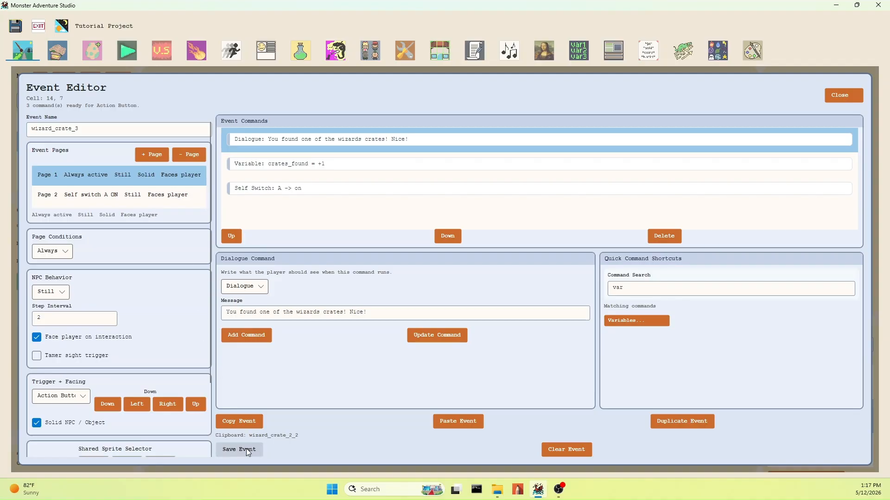
scroll(74, 322, down, 2)
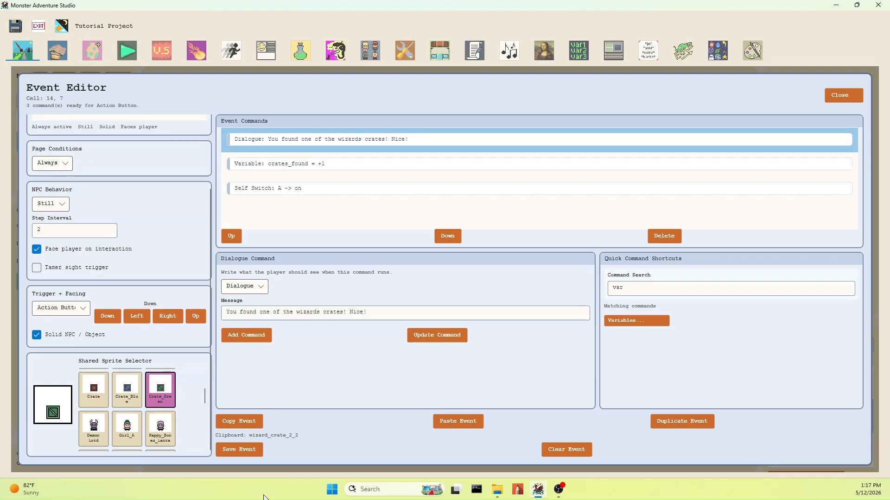
click(844, 95)
- Open the npc_wizard event on the House_A map and add a second event page
scroll(232, 352, down, 5)
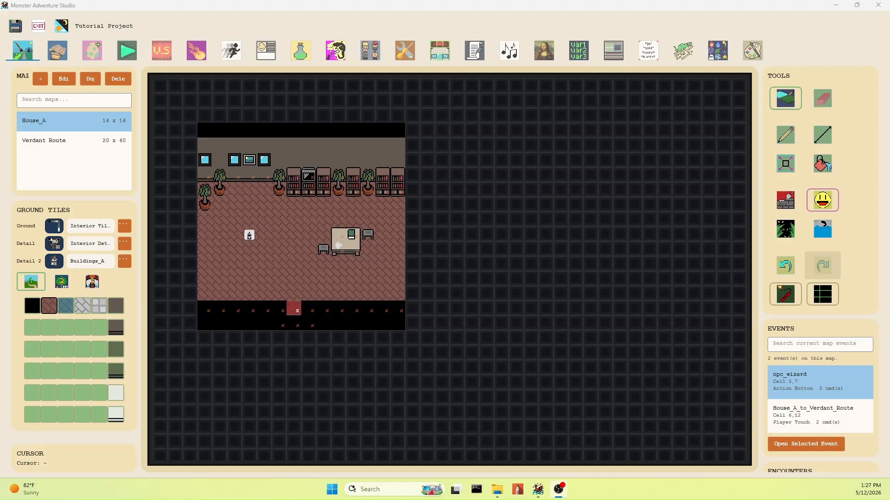
double_click(250, 236)
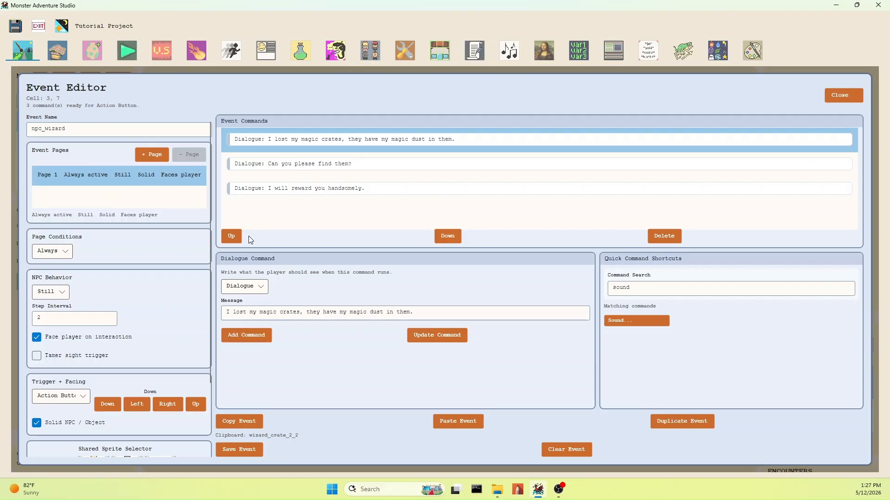
click(149, 155)
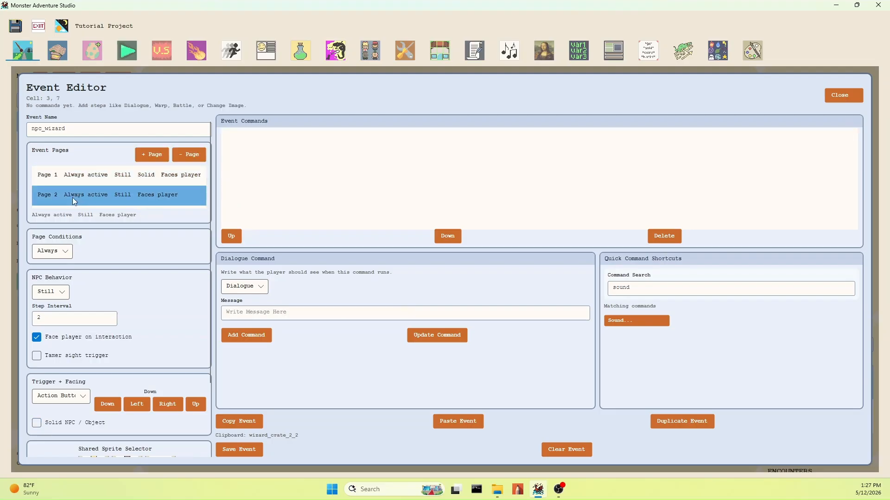
scroll(84, 197, down, 2)
scroll(84, 197, up, 2)
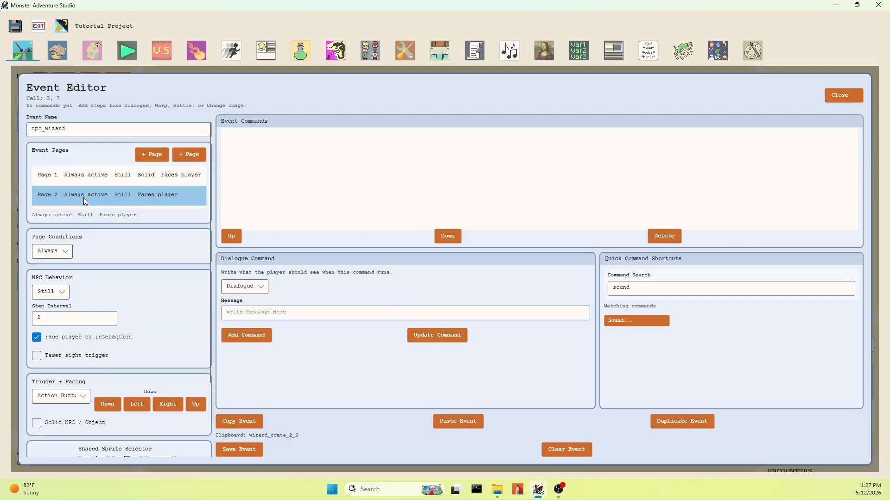
click(140, 157)
click(141, 156)
click(141, 156)
scroll(146, 204, up, 3)
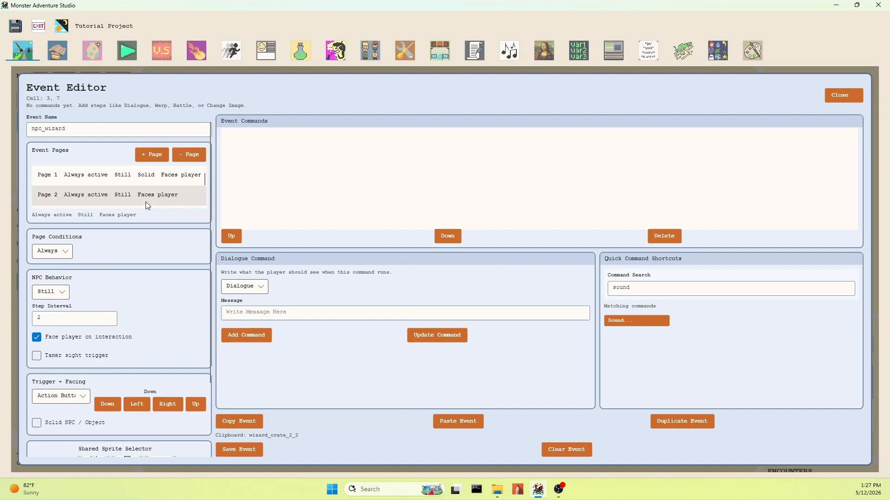
scroll(146, 203, down, 4)
scroll(153, 193, up, 2)
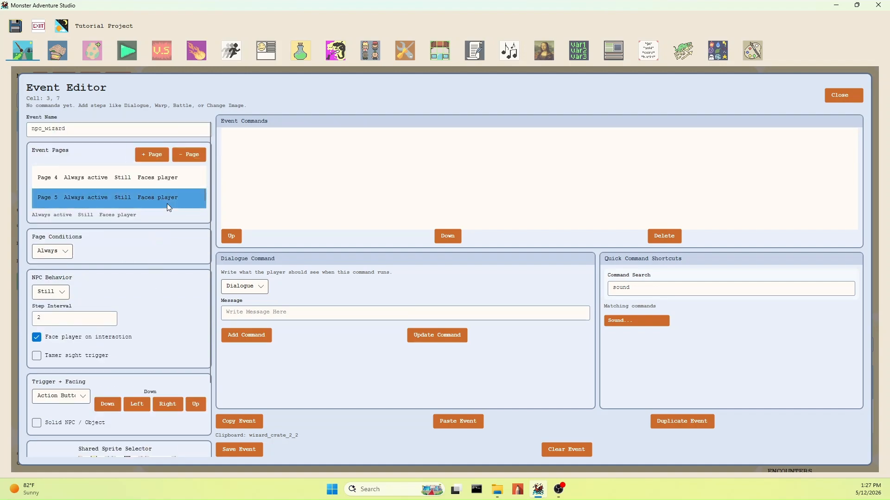
click(188, 156)
click(187, 155)
click(188, 156)
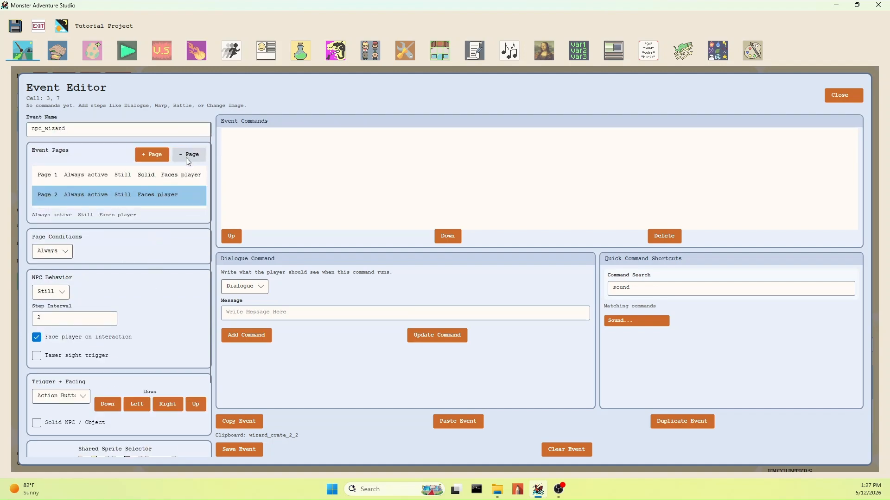
scroll(96, 296, down, 2)
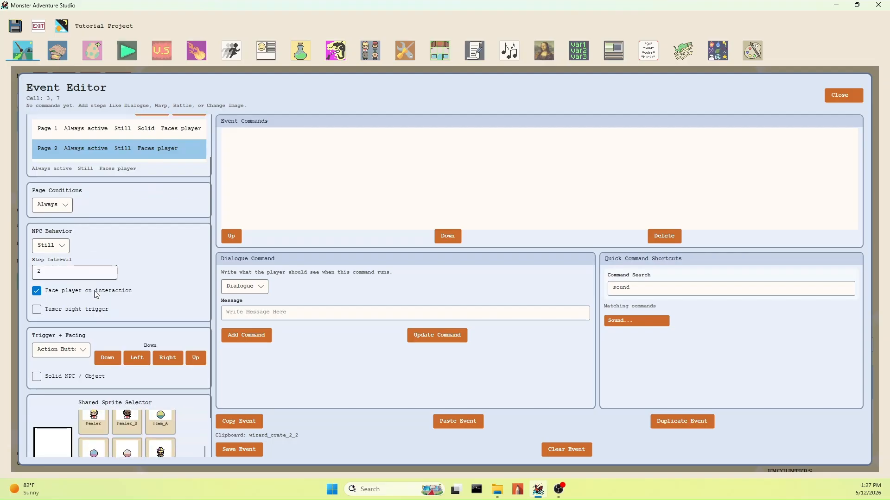
scroll(139, 413, down, 3)
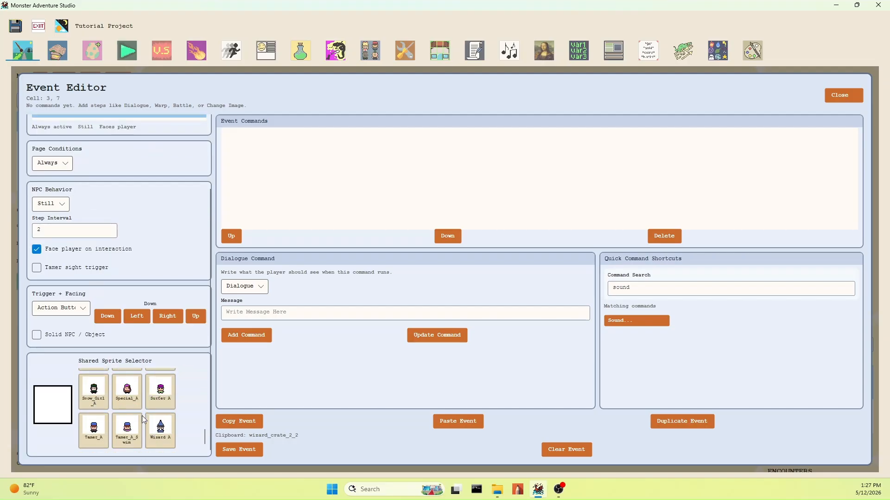
click(160, 429)
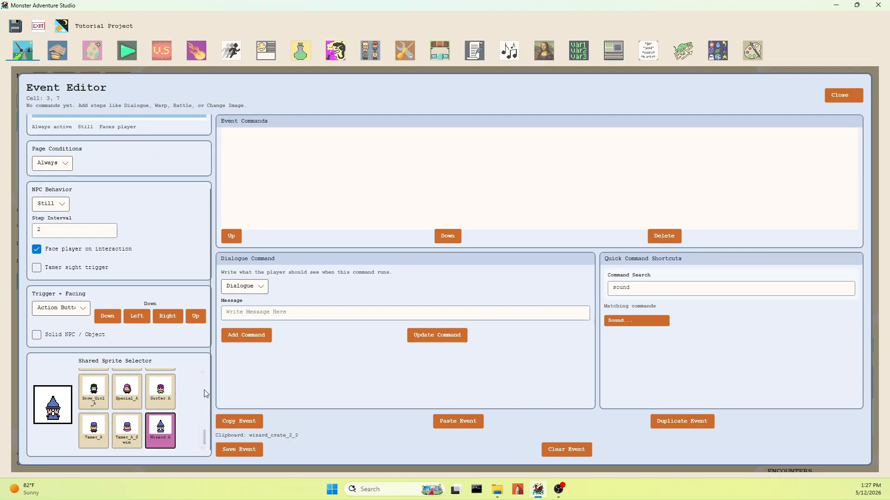
scroll(120, 423, up, 1)
scroll(120, 423, up, 5)
scroll(104, 397, up, 1)
click(95, 430)
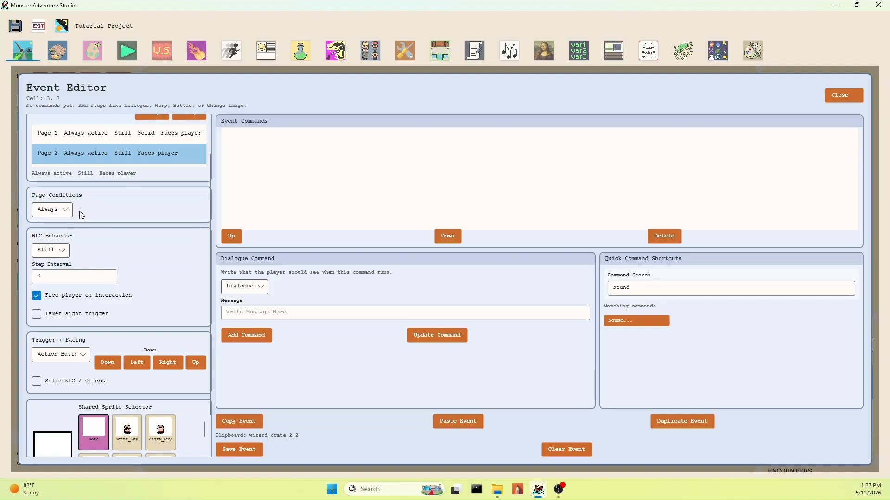
- Set page 2's condition to Self Switch On with self switch A
click(51, 209)
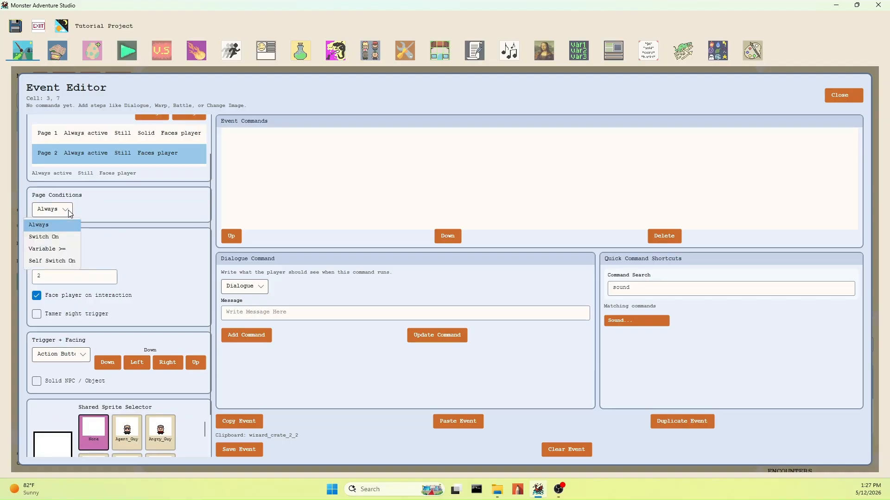
click(51, 260)
click(101, 235)
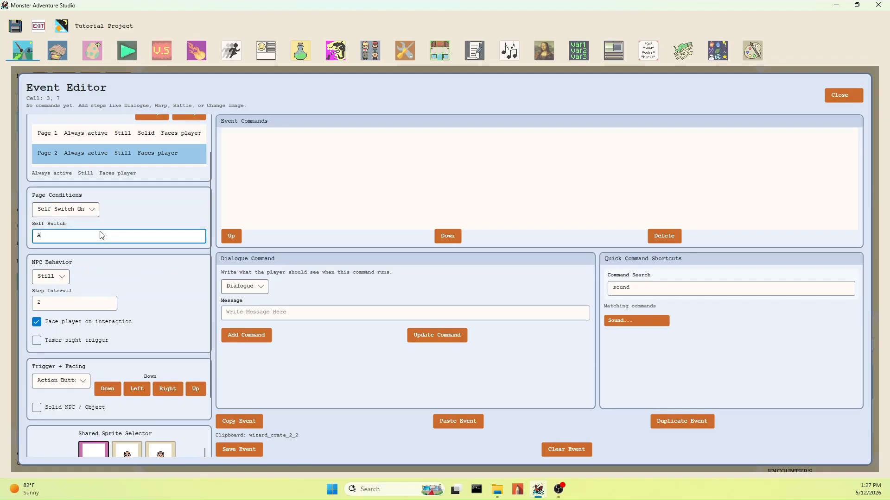
scroll(136, 243, up, 1)
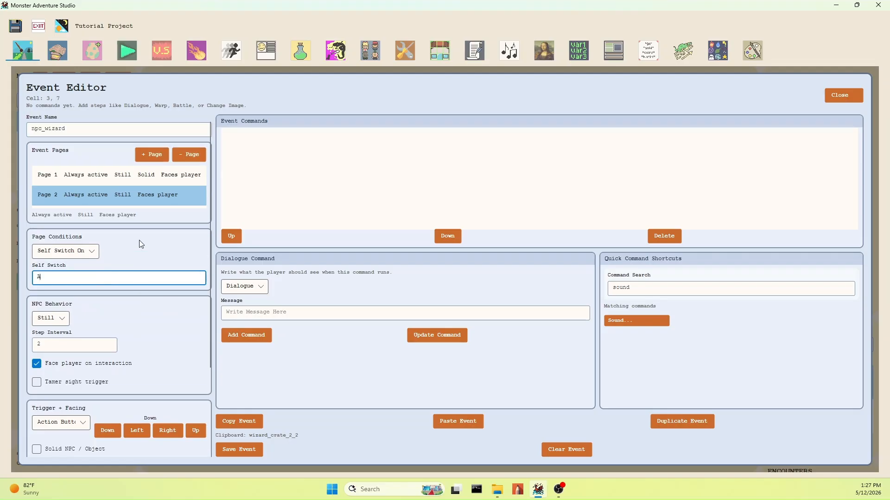
- Add a conditional branch to page 1 of npc_wizard that checks whether crates_found is equal to 3
click(148, 182)
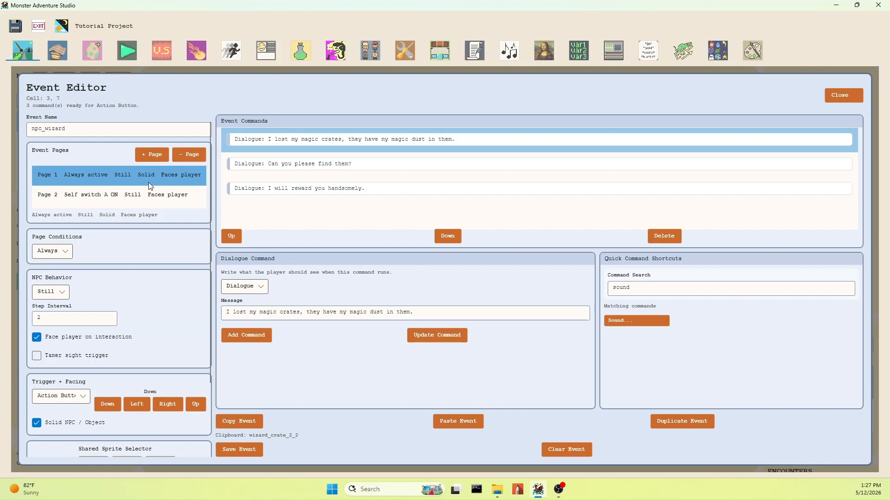
double_click(731, 292)
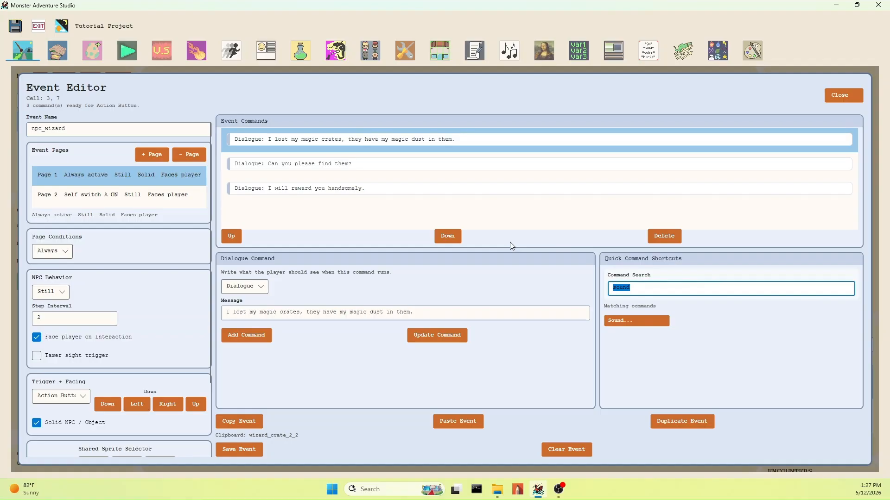
text(branc)
click(644, 322)
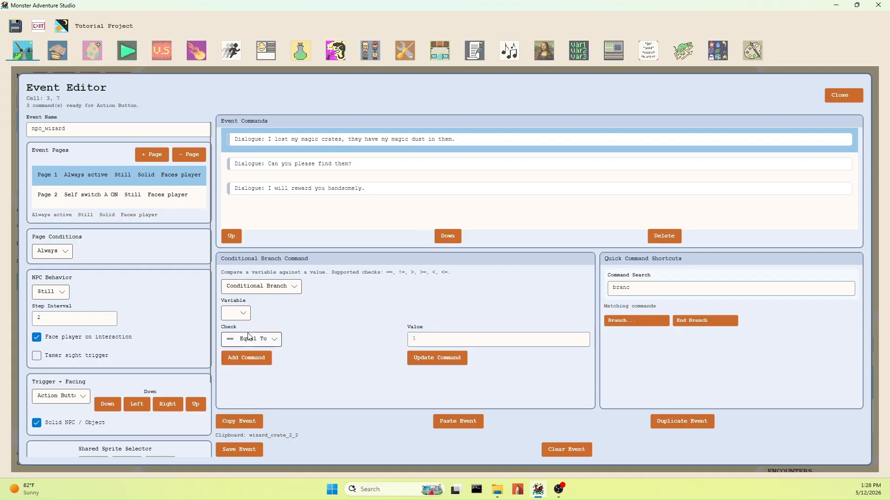
click(237, 313)
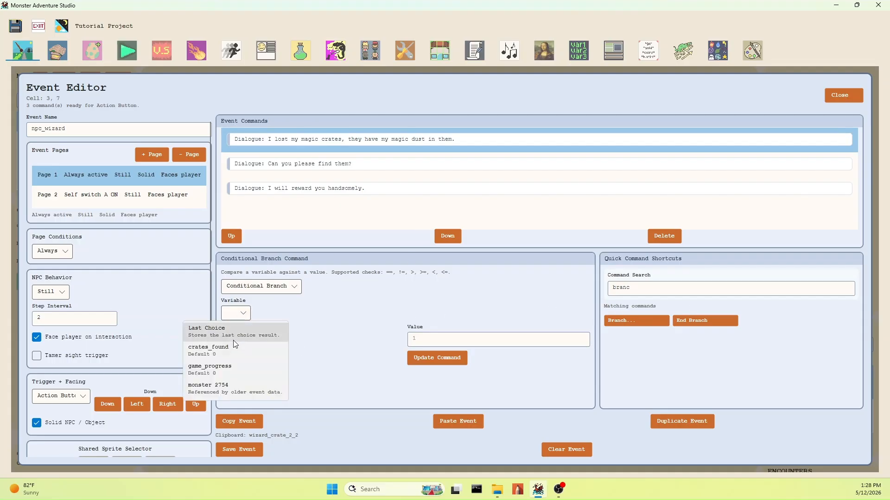
click(229, 351)
click(238, 363)
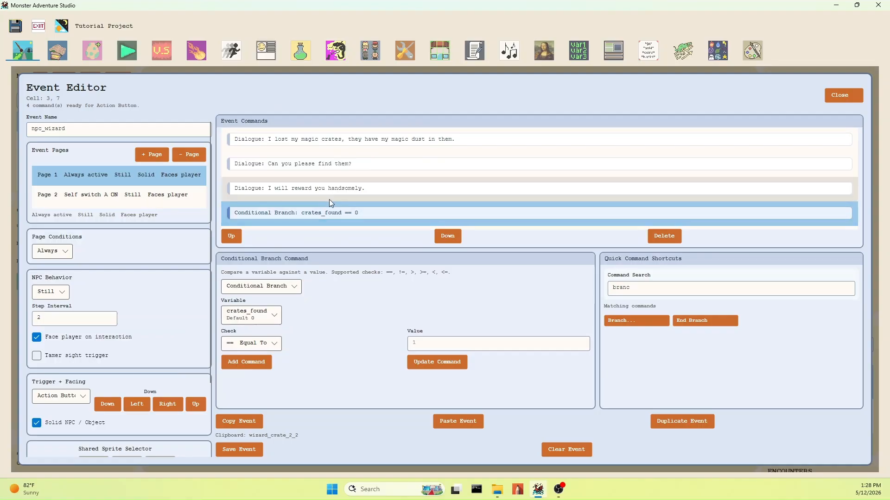
click(428, 342)
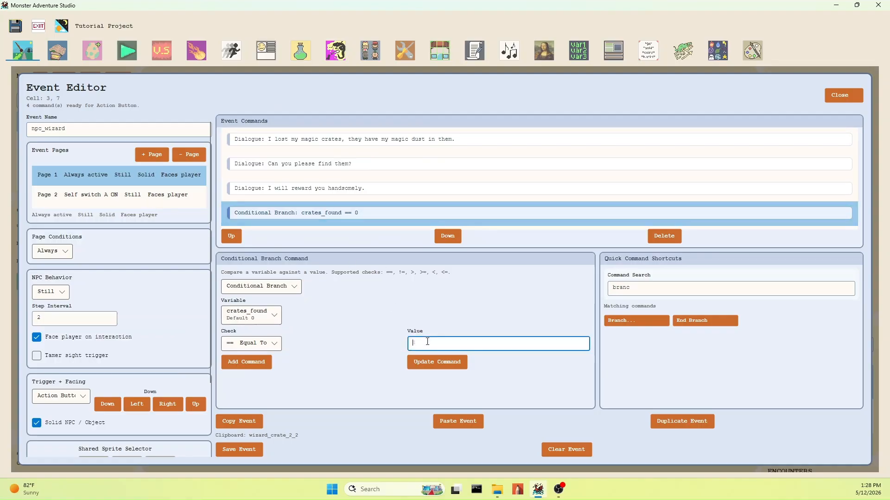
text(3)
click(435, 366)
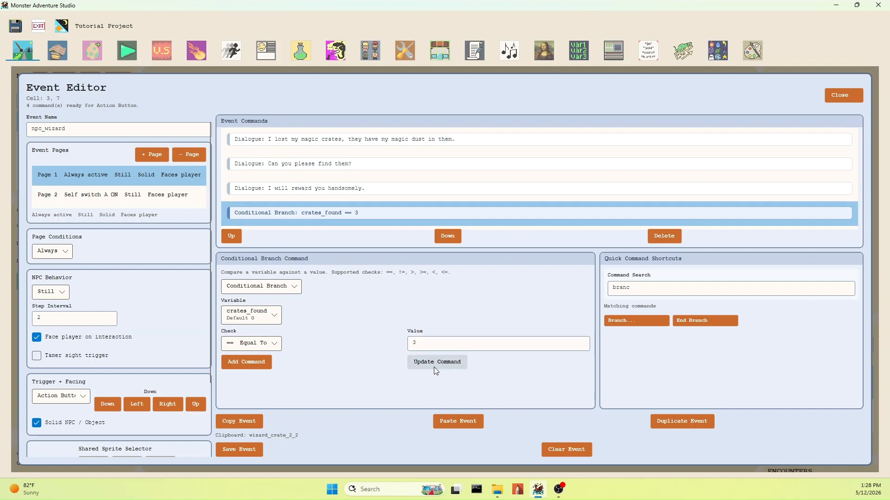
- Add a Play Sound Effect command with sfx_fanfare inside the crates_found branch
drag(661, 288, 432, 294)
text(play)
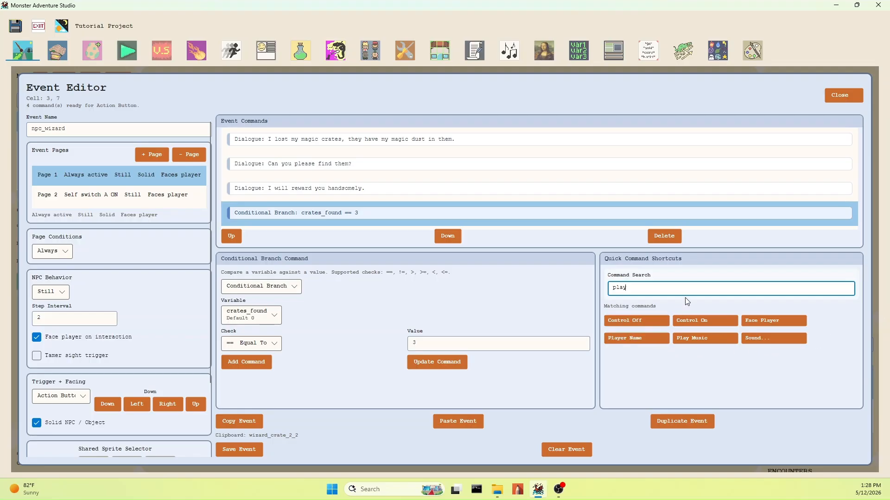
click(773, 336)
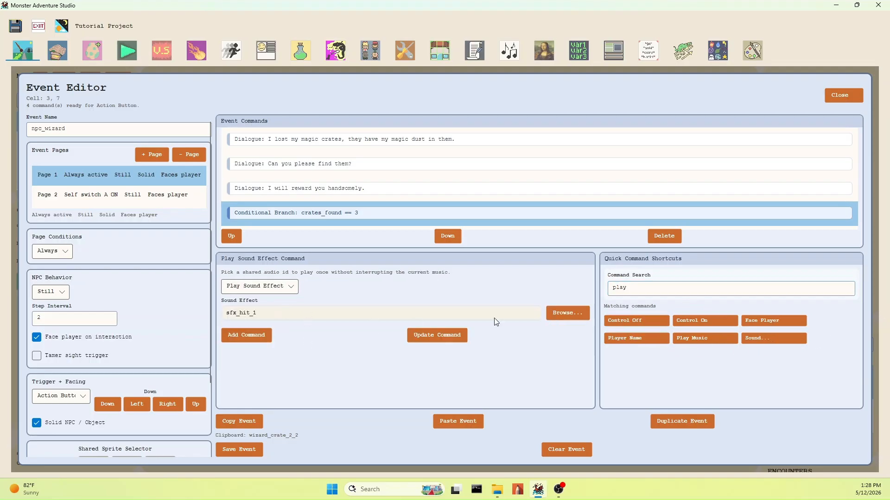
click(558, 314)
scroll(318, 275, down, 3)
click(279, 320)
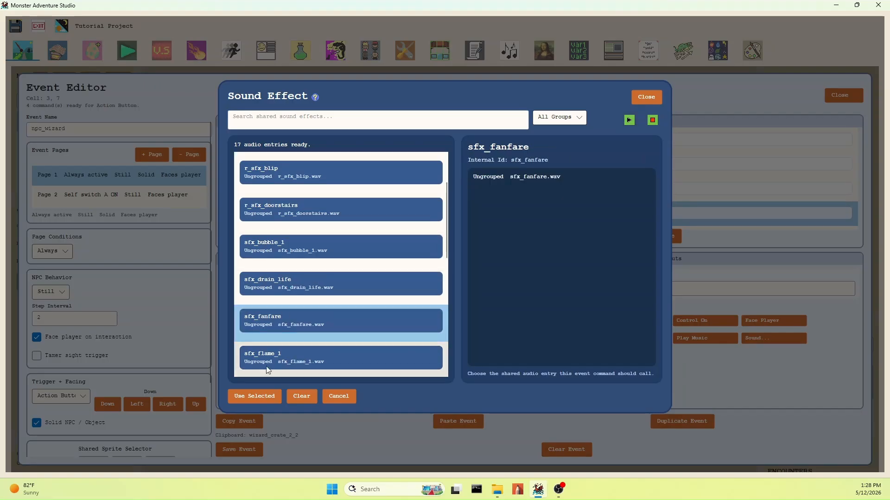
click(265, 396)
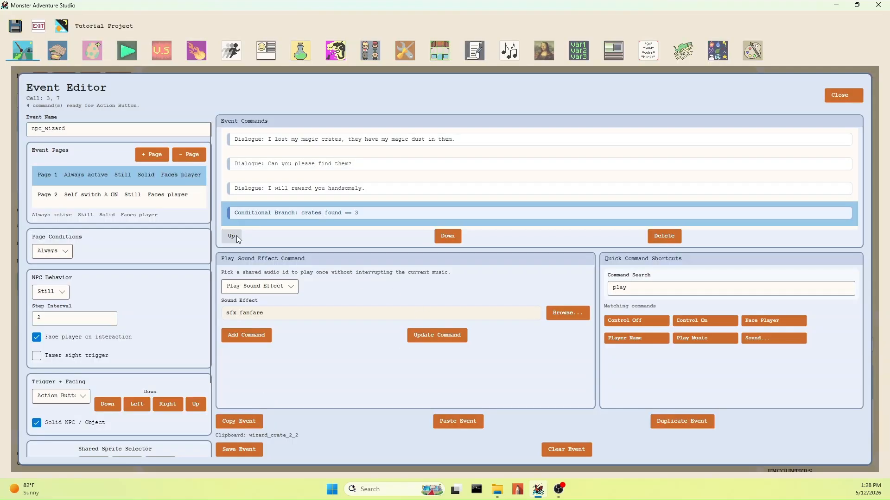
click(236, 336)
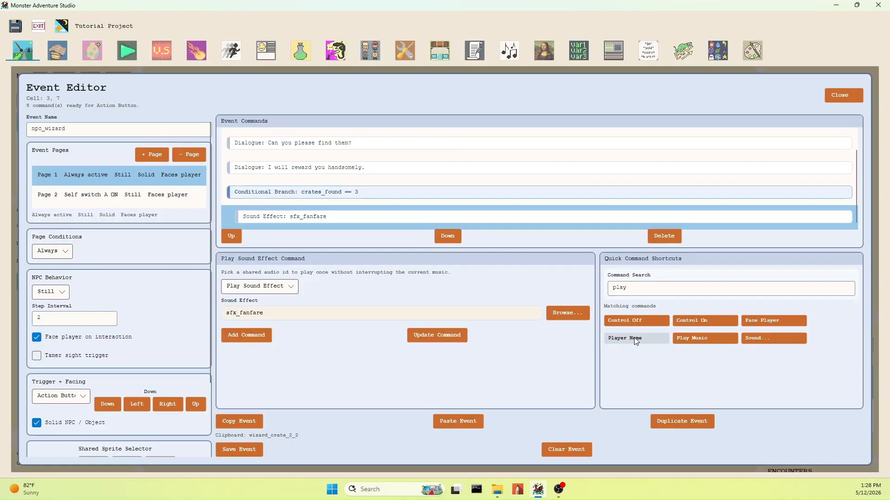
- Add the dialogue "Thanks! Take these for your hard work!" after the fanfare sound effect
drag(721, 291, 495, 275)
text(dial)
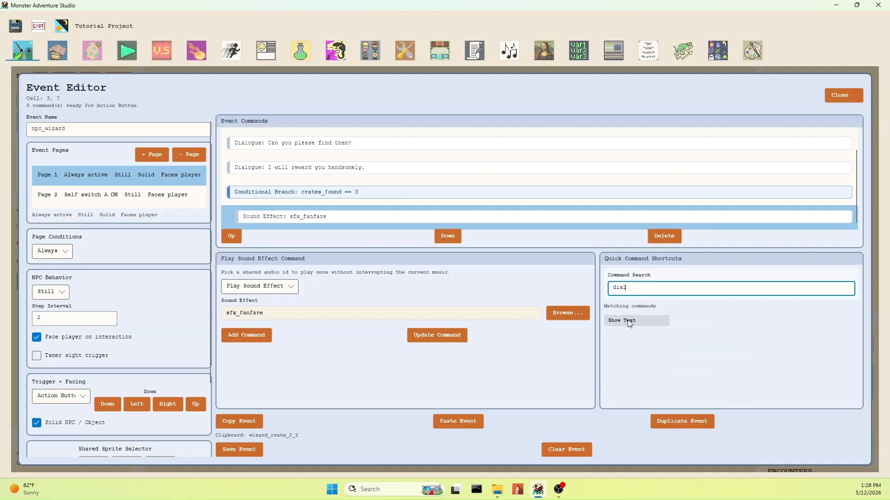
click(630, 321)
click(342, 312)
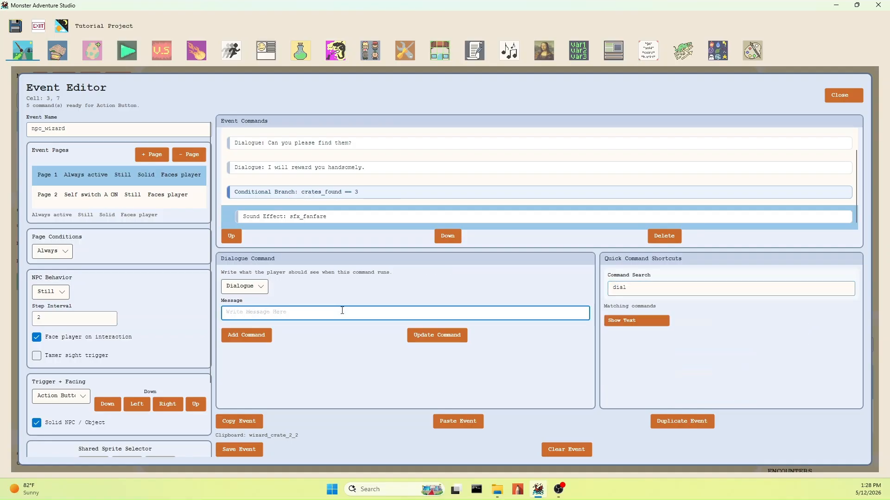
text(Thanks! Take these for your hard work!)
click(263, 330)
- Add a Give Item command to the branch that rewards 20 of the Ancient Book
double_click(671, 288)
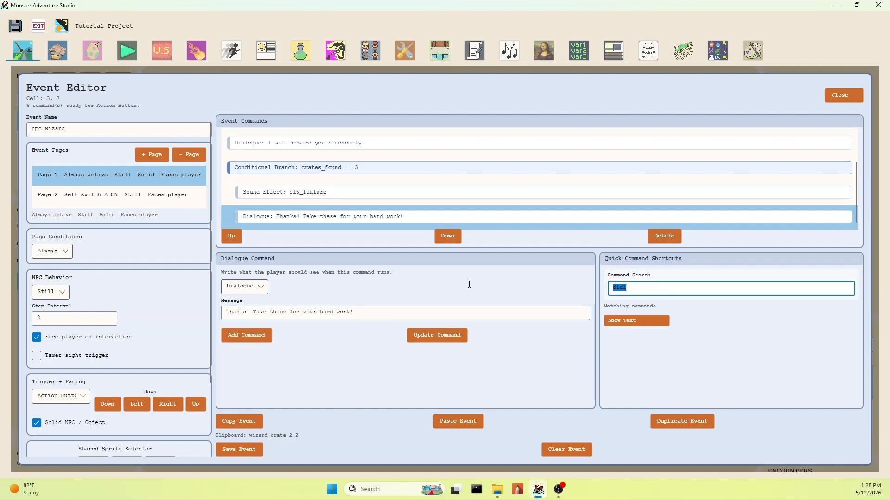
text(give)
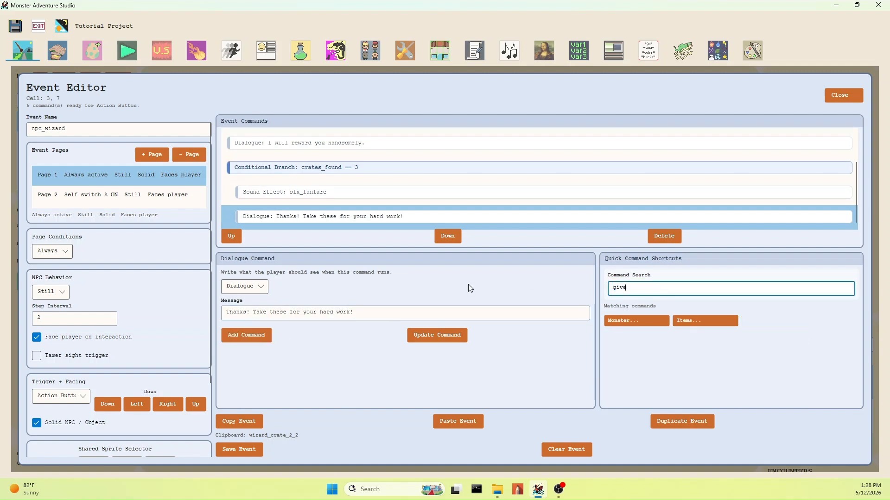
click(695, 322)
click(241, 314)
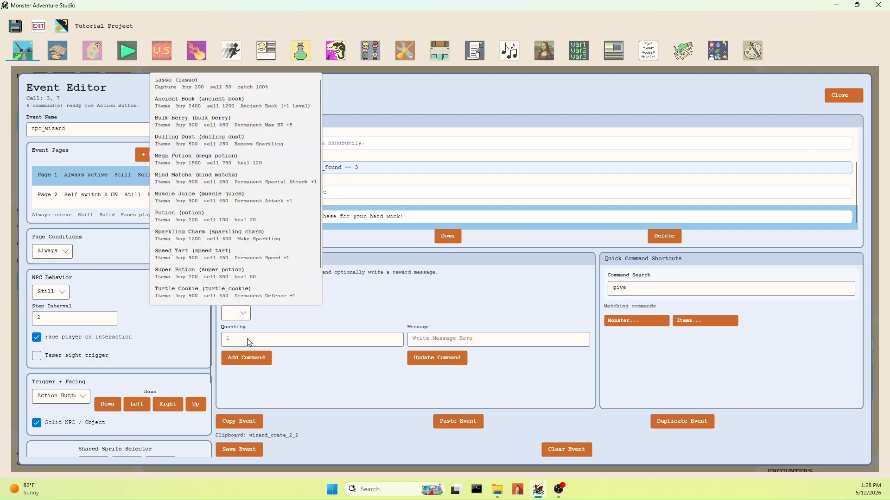
click(220, 98)
click(289, 344)
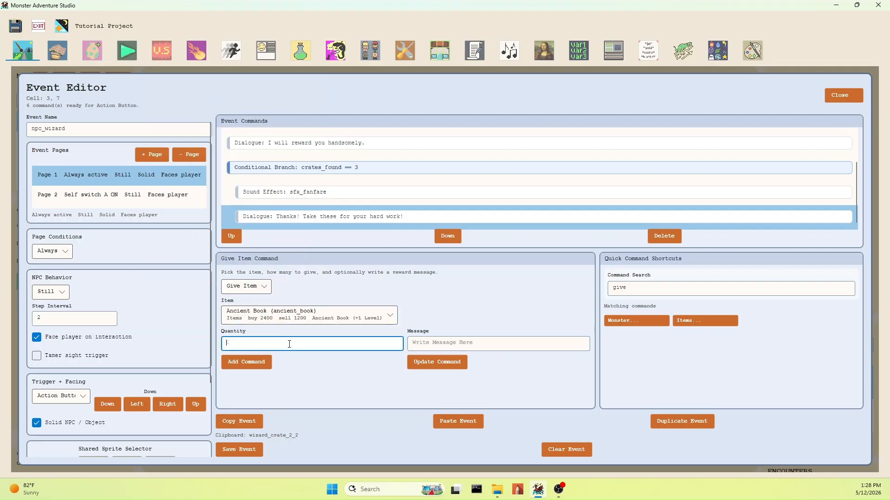
text(20)
click(246, 369)
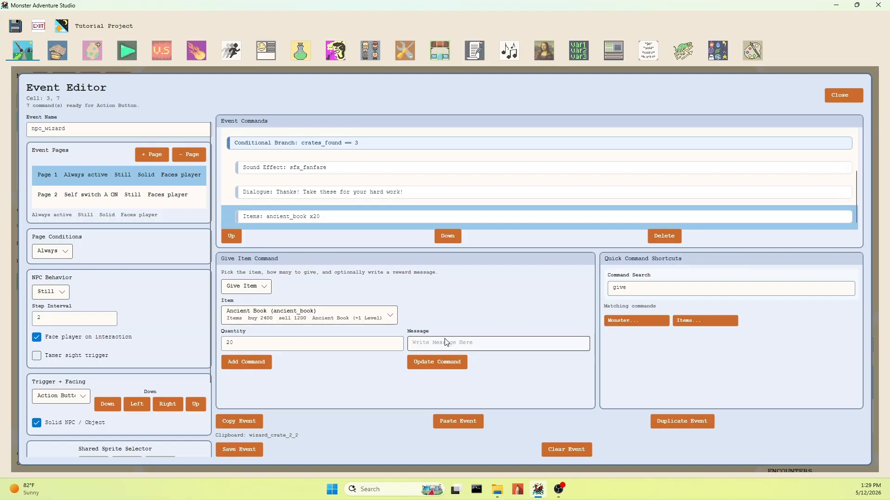
- Add a Set Self Switch command that turns self switch A on after the item reward
click(700, 287)
key(ctrl+a)
key(BackSpace)
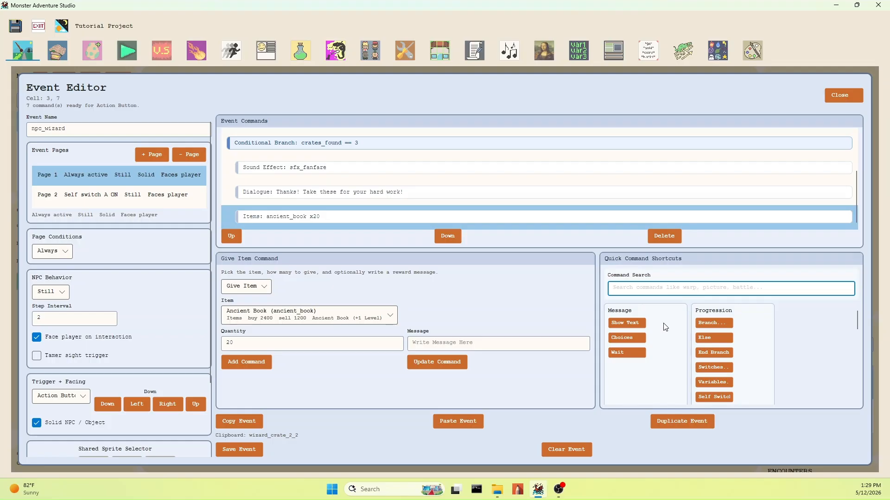
text(self)
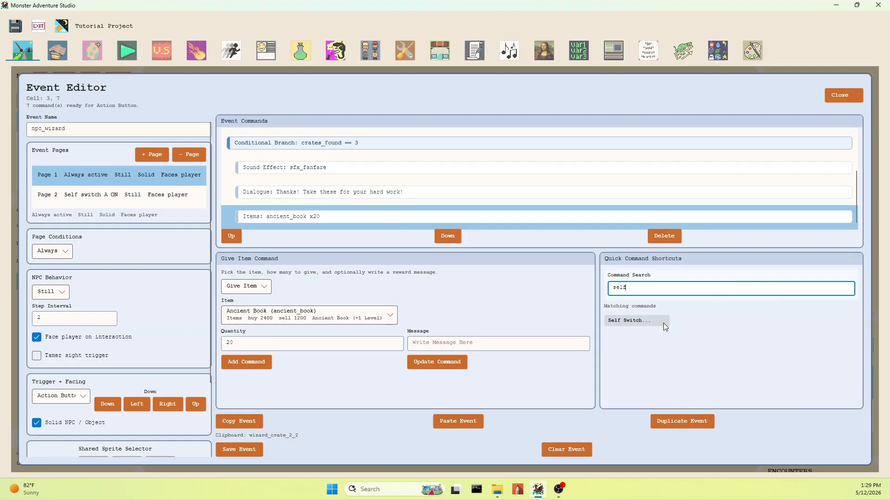
key(Return)
click(235, 331)
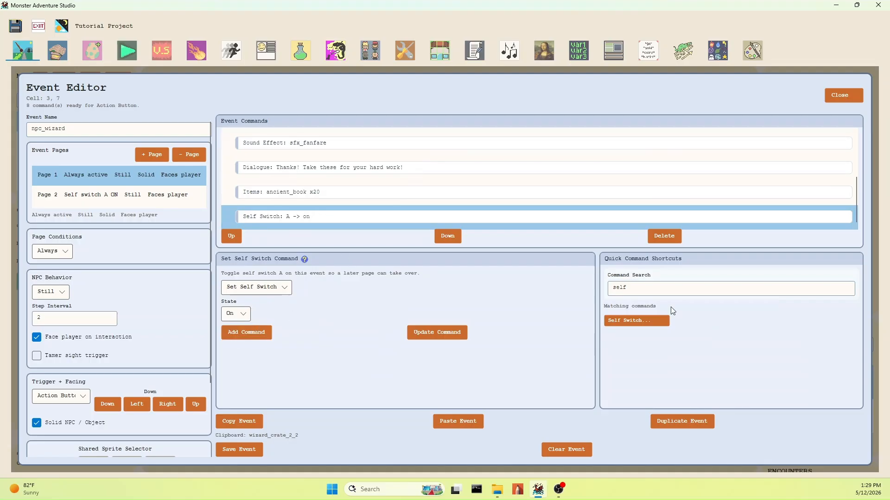
- Add an Else command after the self switch to start the fallback branch
double_click(673, 290)
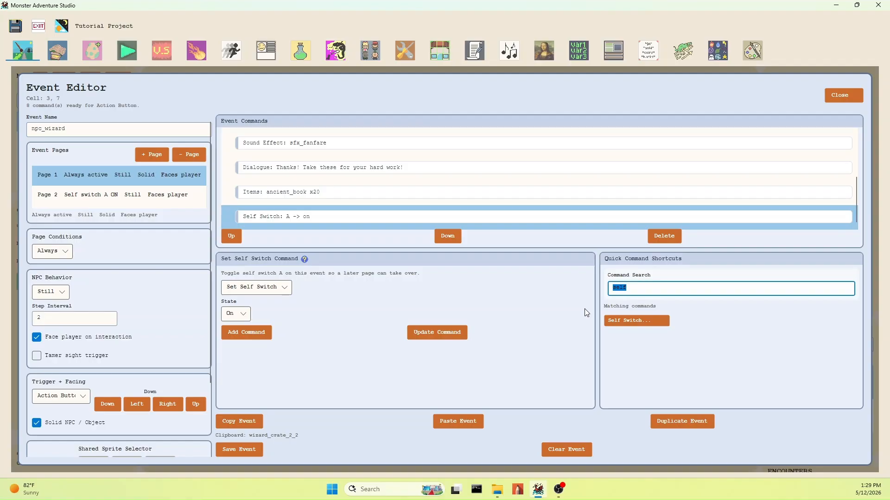
text(else)
click(634, 322)
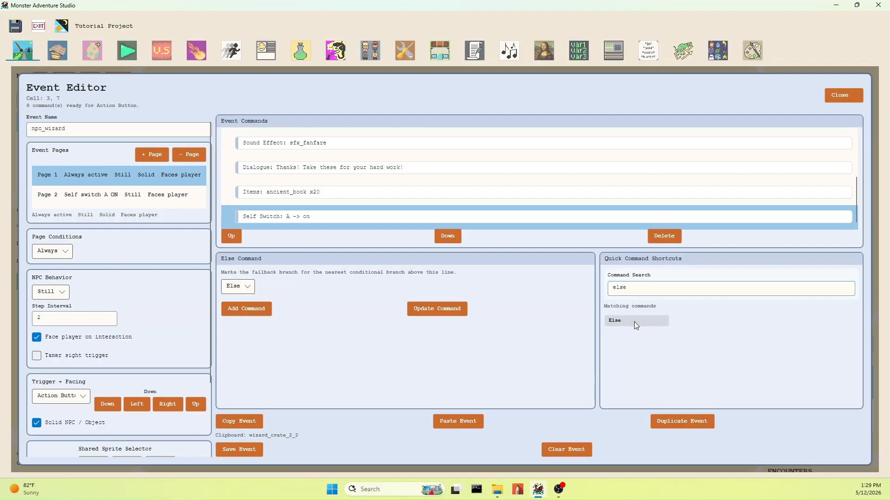
click(246, 309)
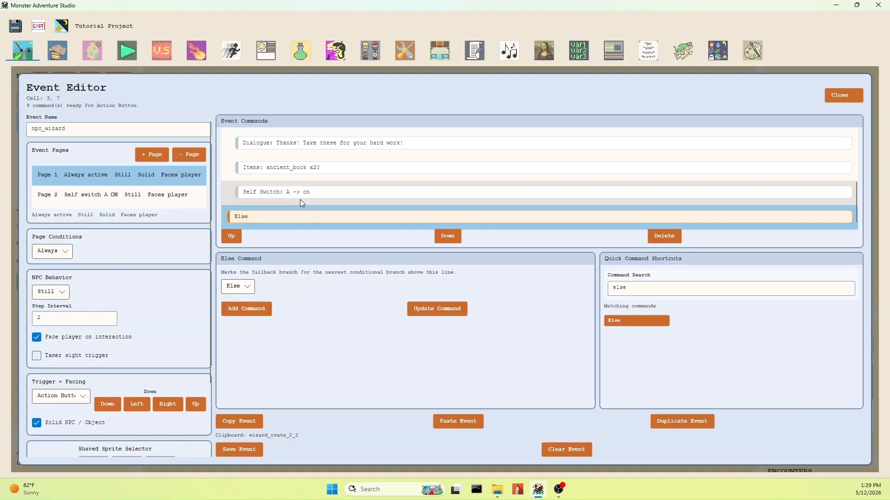
- Review page 1's command list from the opening dialogue through the conditional branch to the Else
scroll(300, 199, up, 5)
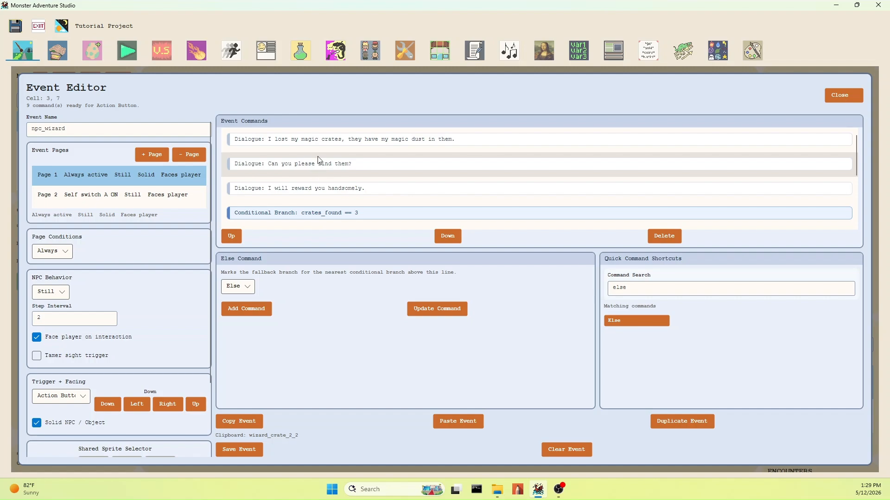
scroll(300, 190, down, 1)
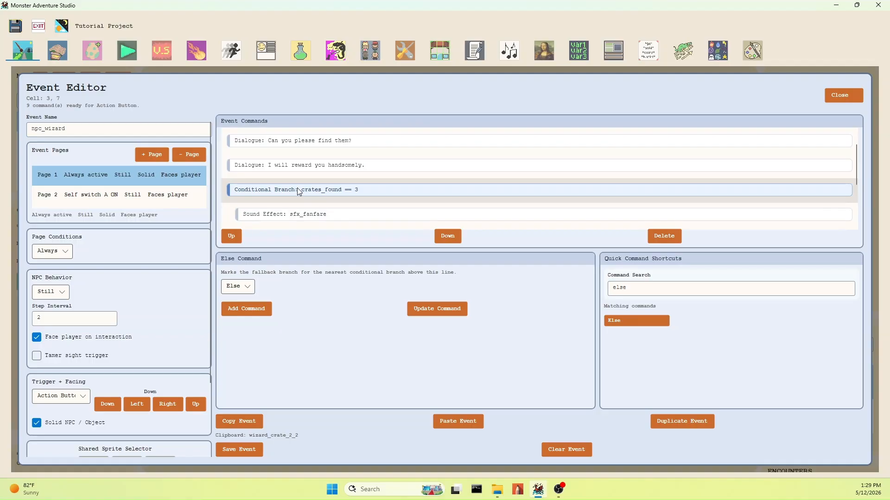
scroll(301, 191, down, 1)
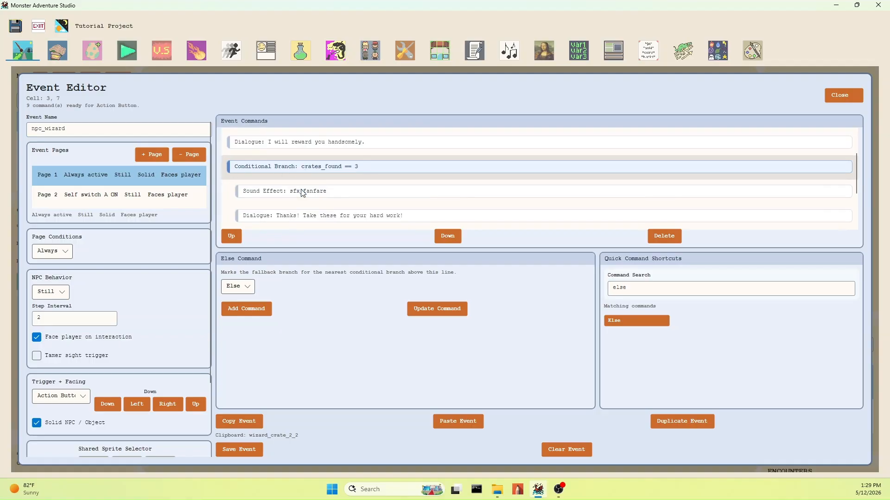
scroll(301, 191, down, 1)
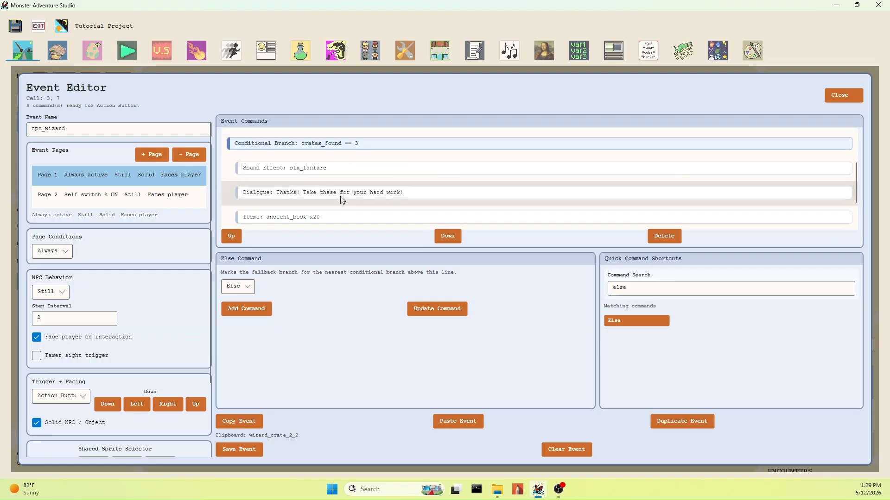
scroll(340, 196, down, 2)
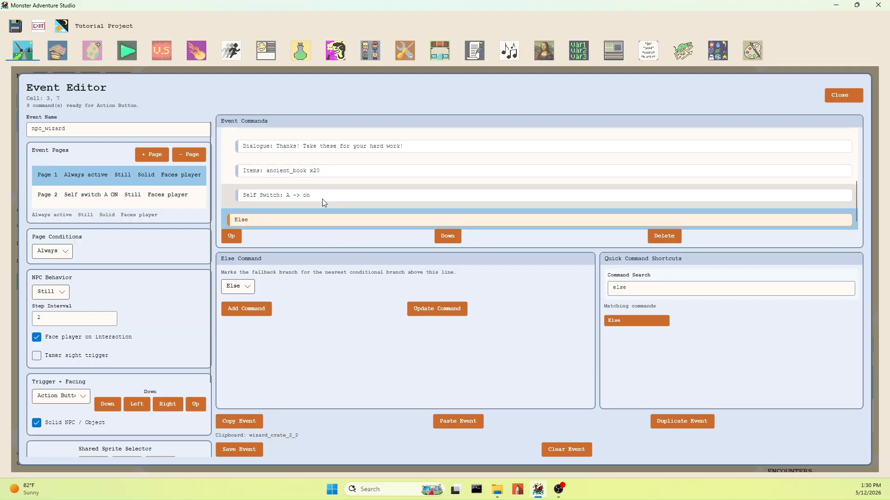
scroll(322, 200, down, 1)
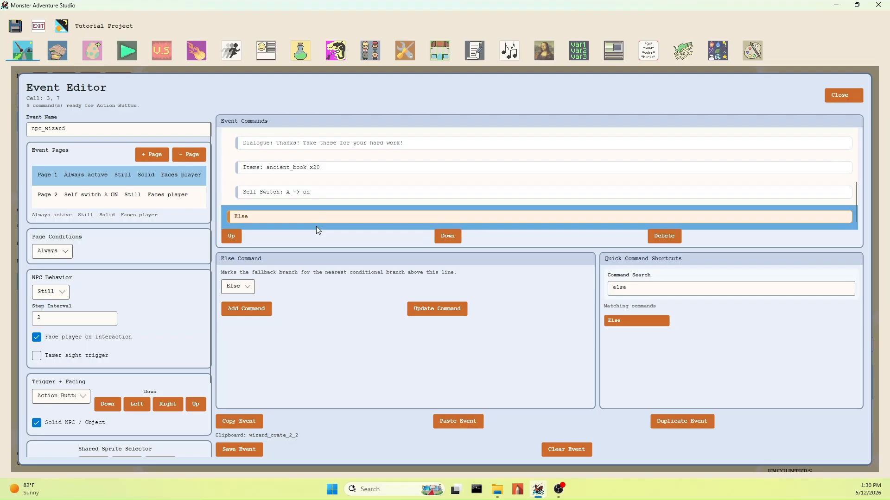
- Add a Play Sound Effect command with sfx_hit_1 under the Else of the wizard event
drag(722, 289, 473, 274)
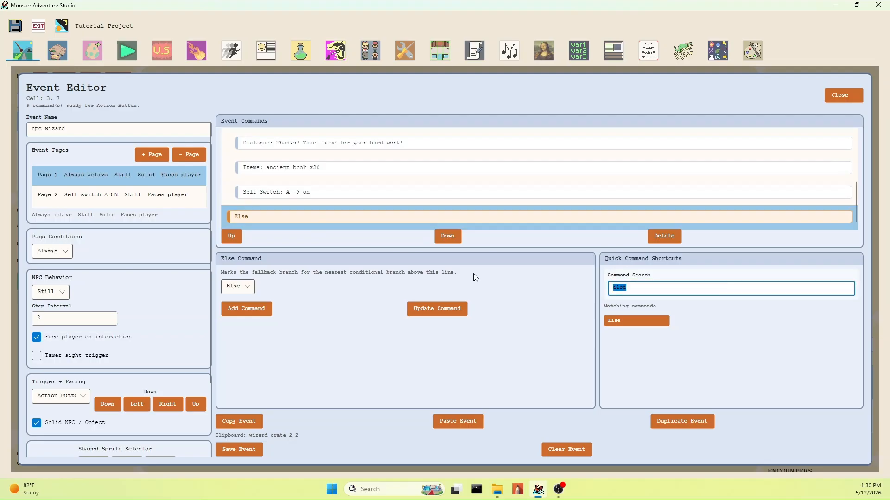
key(BackSpace)
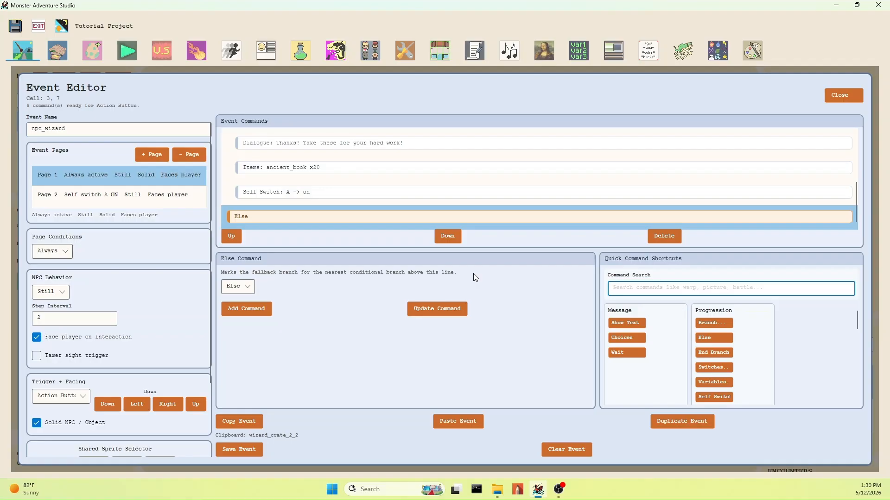
text(sound)
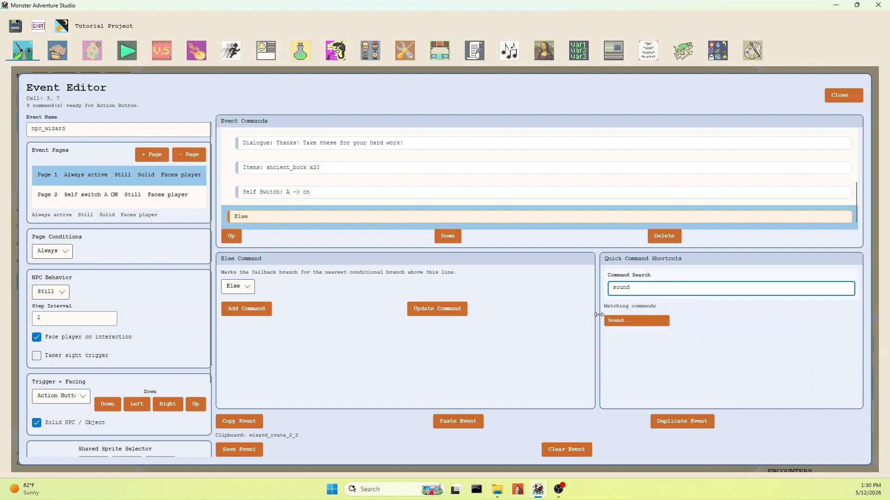
click(632, 321)
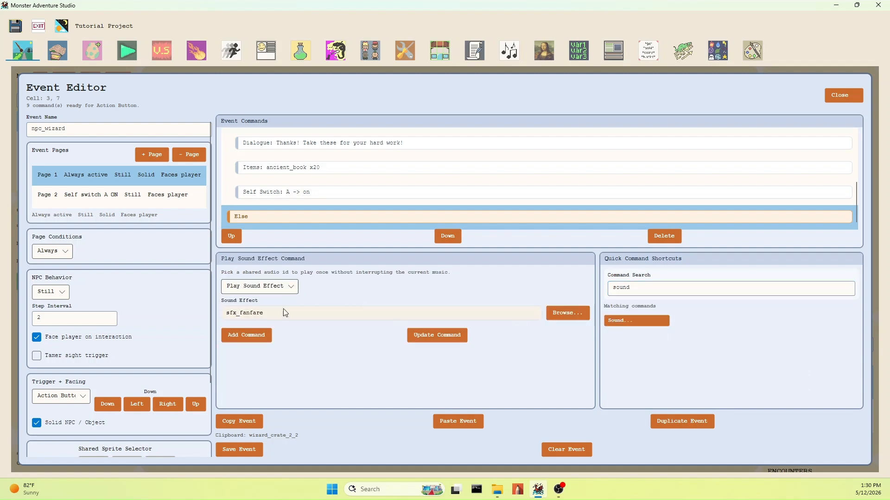
click(566, 313)
scroll(299, 266, down, 2)
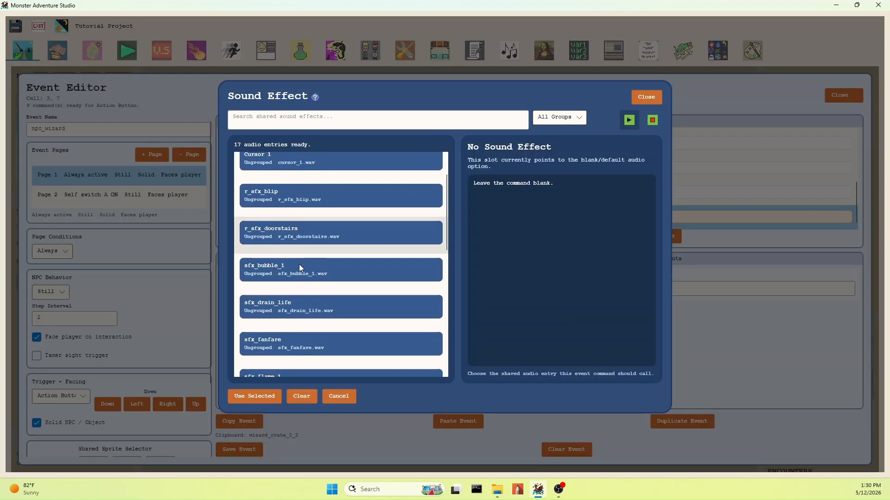
scroll(299, 264, down, 2)
click(288, 329)
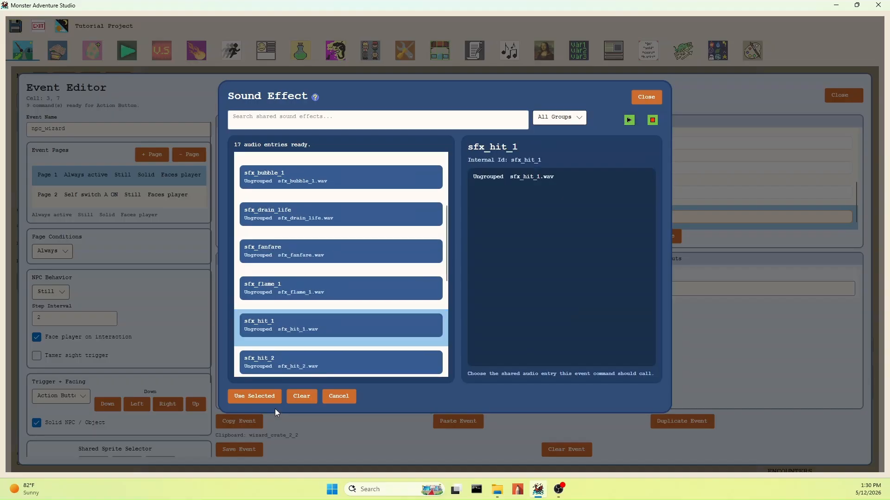
click(254, 397)
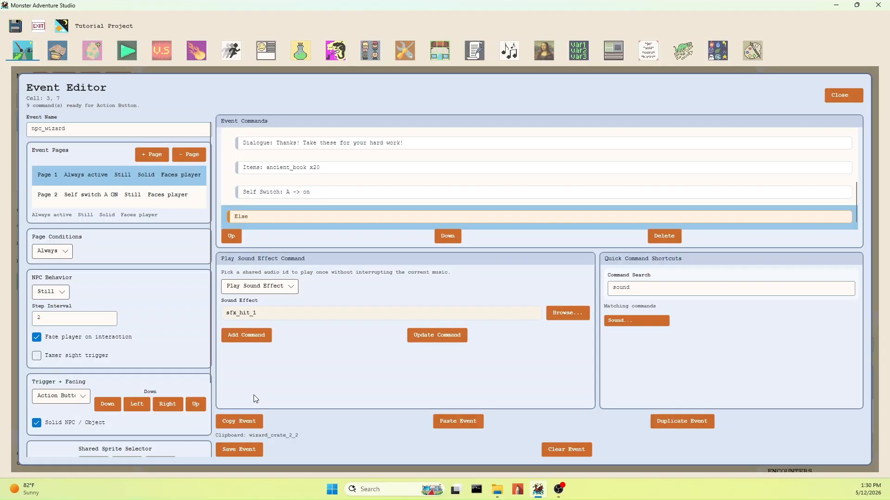
click(249, 335)
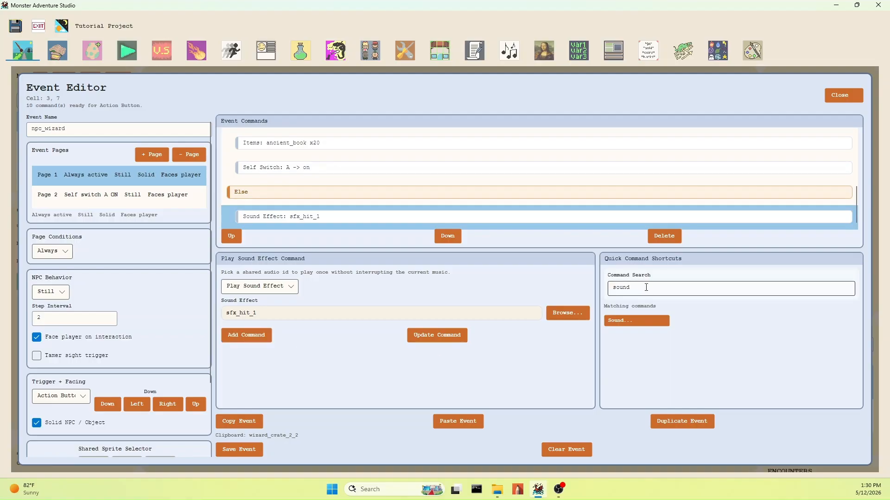
- Add the dialogue "THAT'S WHAT YOU GET FOR TEASING ME. GO FIND MY CRATES! PEASANT!" after the hit sound, then save and close the wizard event
text(dialog)
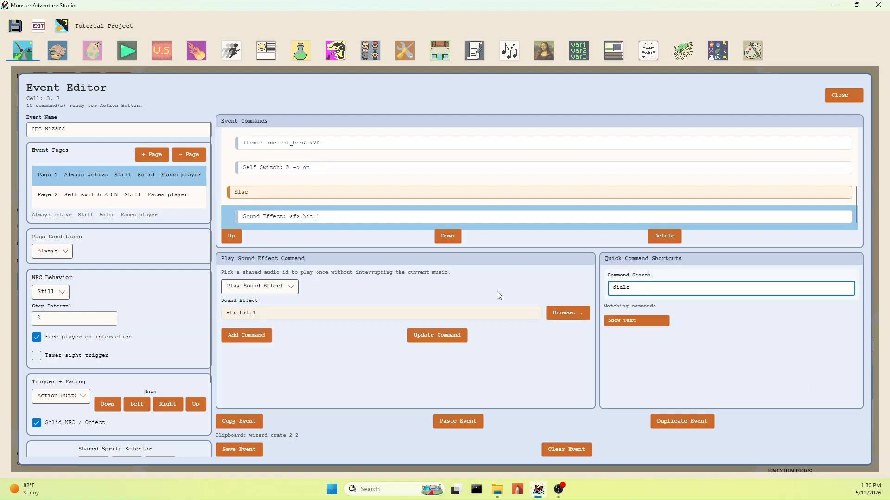
click(642, 324)
click(348, 314)
text(THAT'S WHAT YOU GET FOR TEASING ME. SO FIND MY)
key(BackSpace)
text(Y )
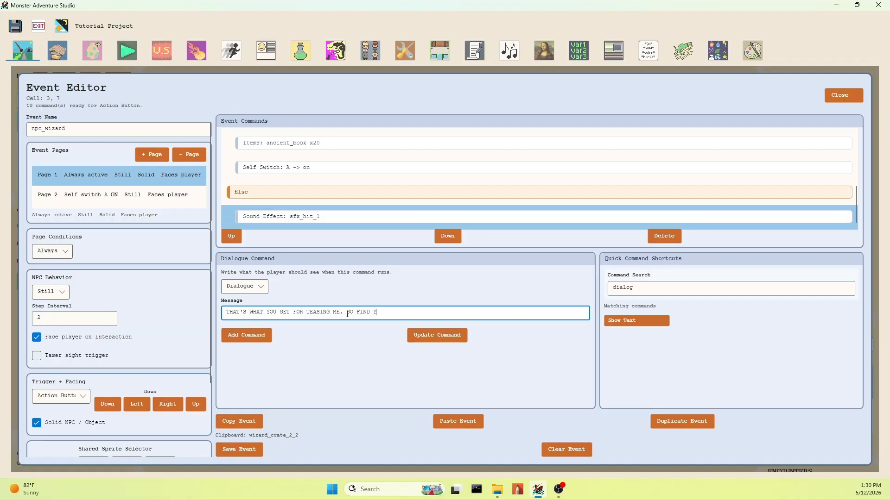
key(BackSpace)
key(BackSpace)
text(MY CRATES! PEASANT!)
click(246, 338)
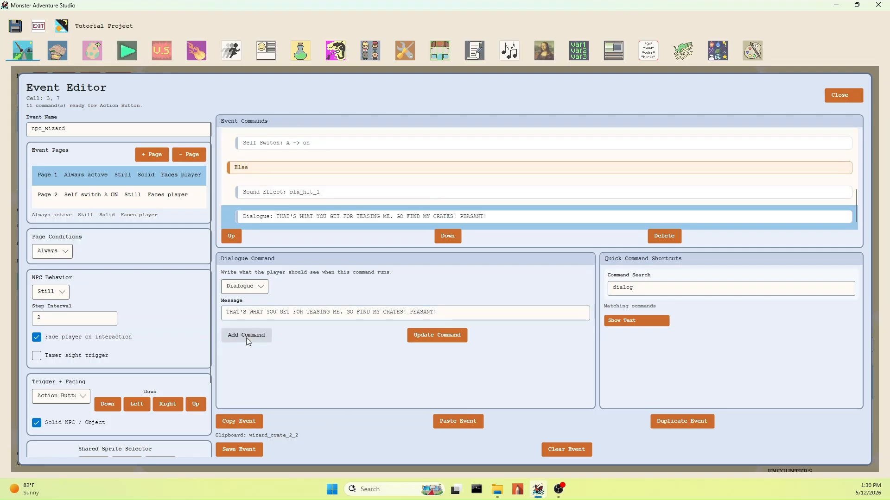
click(243, 451)
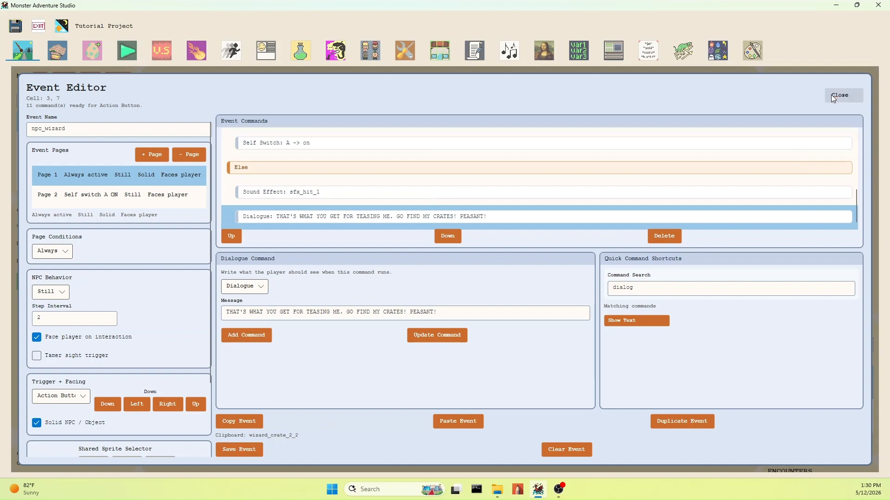
click(823, 98)
- Start a new game in the playtest and walk into House_A up to the wizard
click(128, 55)
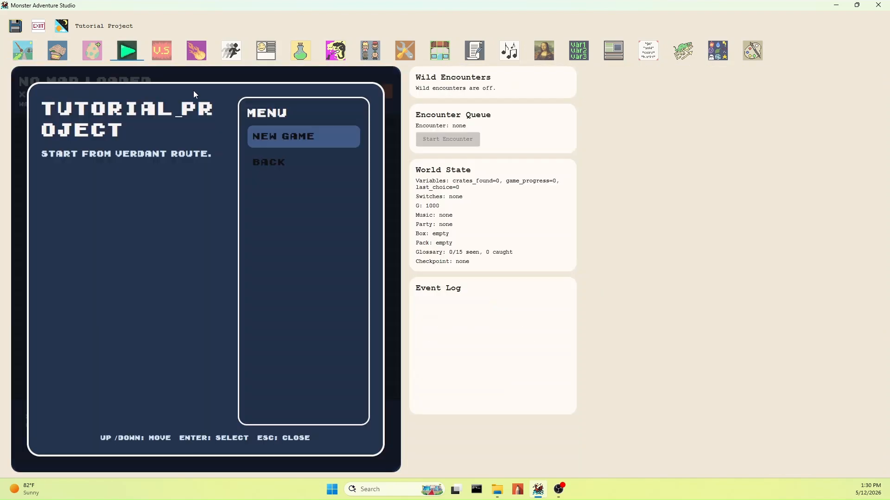
key(Return)
key(Up)
key(Up)
key(Up)
key(Up)
key(Up)
key(Left)
key(Left)
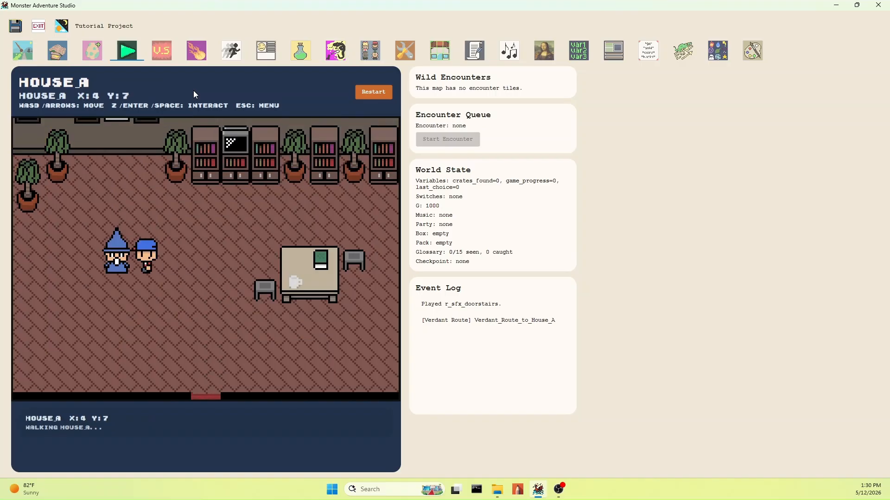
- Talk to the wizard without any crates and go through the dialogue to test the Else branch
key(Return)
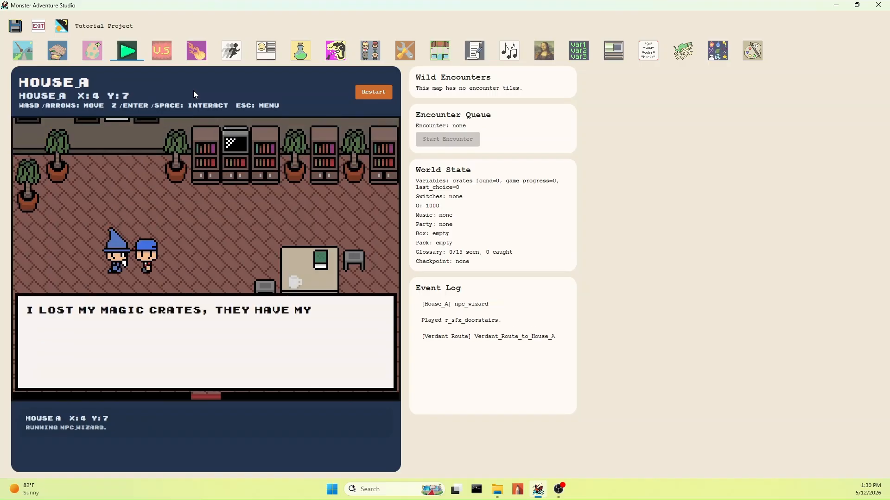
key(Return)
key(Return)
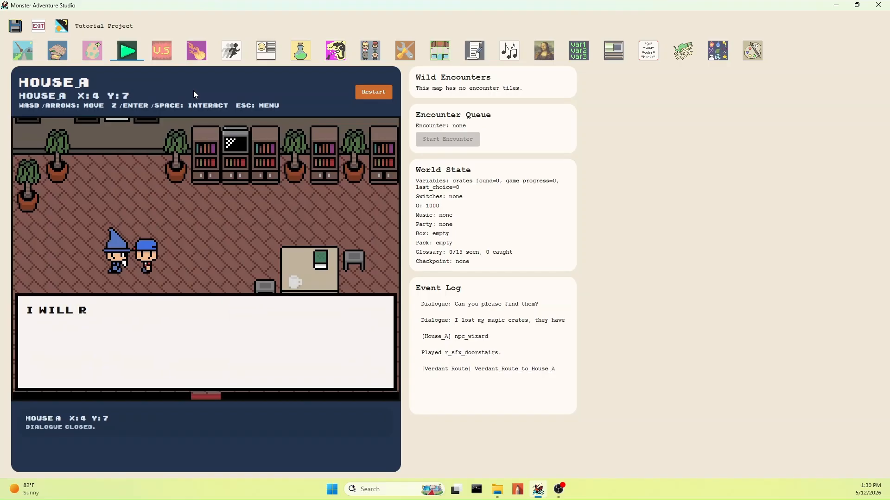
key(Return)
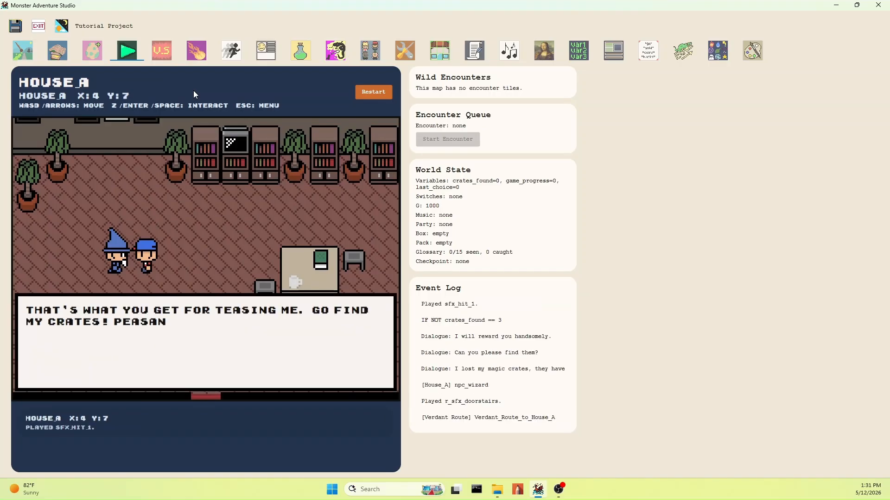
key(Return)
- Leave House_A and collect the first wizard crate on Verdant Route, east of the house
key(Right)
key(Down)
key(Down)
key(Right)
key(Down)
key(Down)
key(Right)
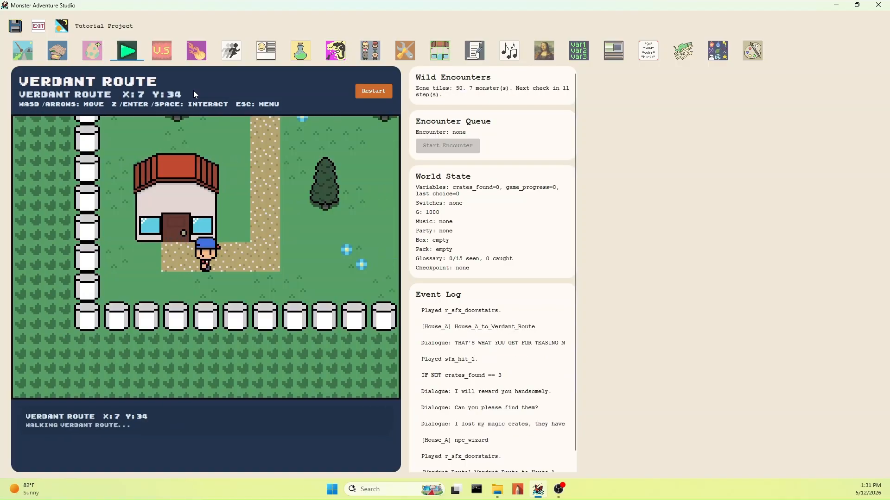
key(Right)
key(Down)
key(z)
key(z)
- Walk north-west past the signpost and collect the second wizard crate beside the western fence
key(Left)
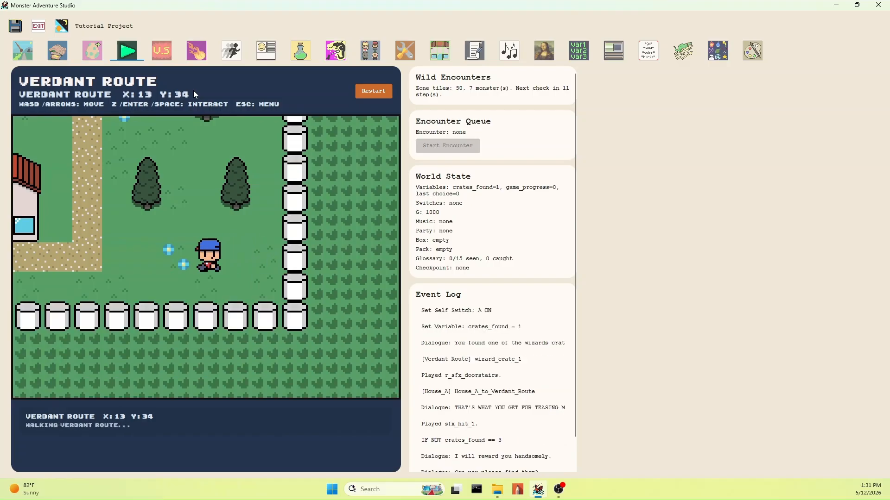
key(Up)
key(Up)
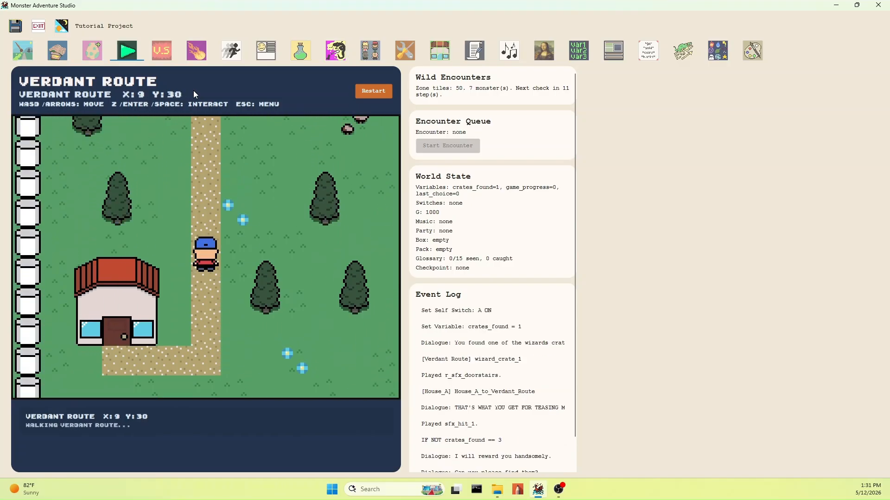
key(Left)
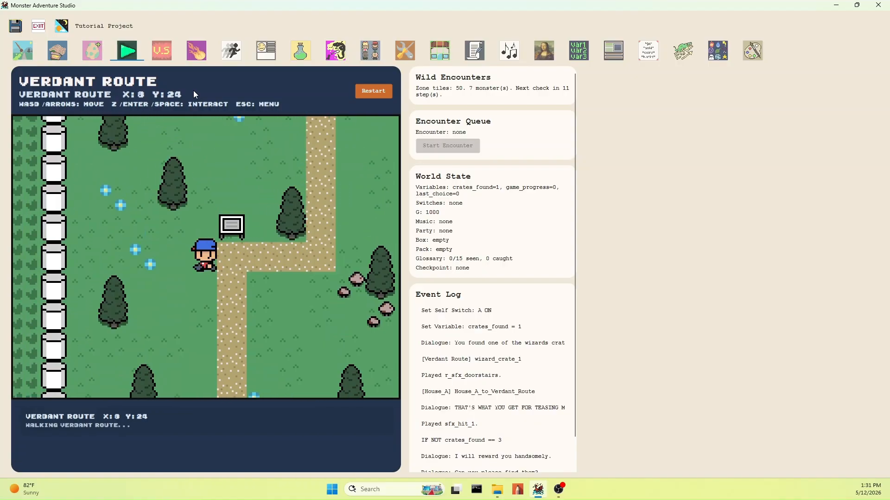
key(Up)
key(Up)
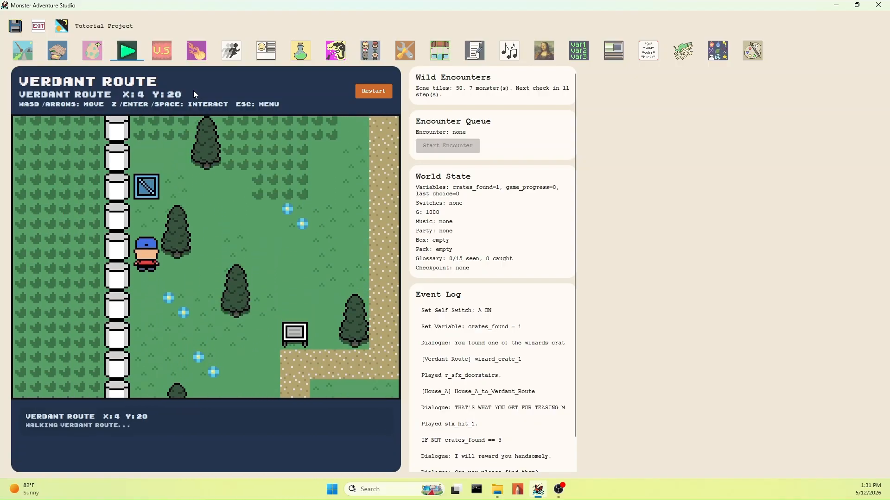
key(z)
key(z)
- Cross the path toward the north-east of Verdant Route and collect the third wizard crate
key(Right)
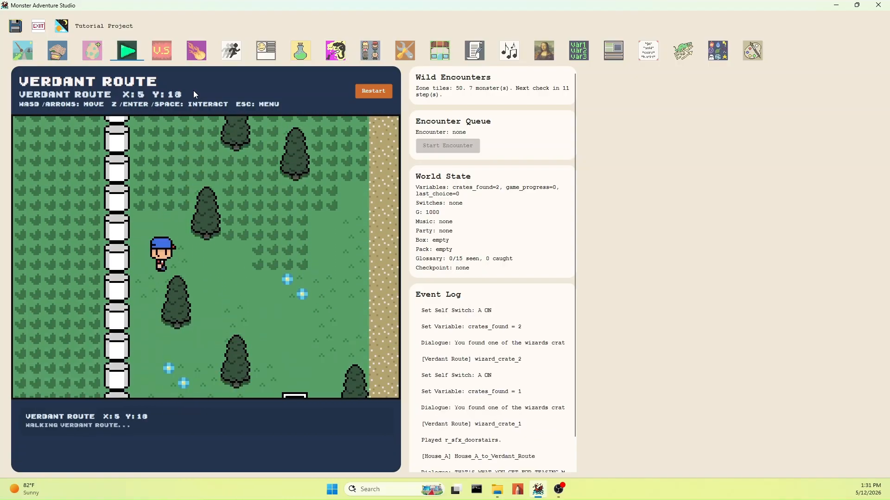
key(Right)
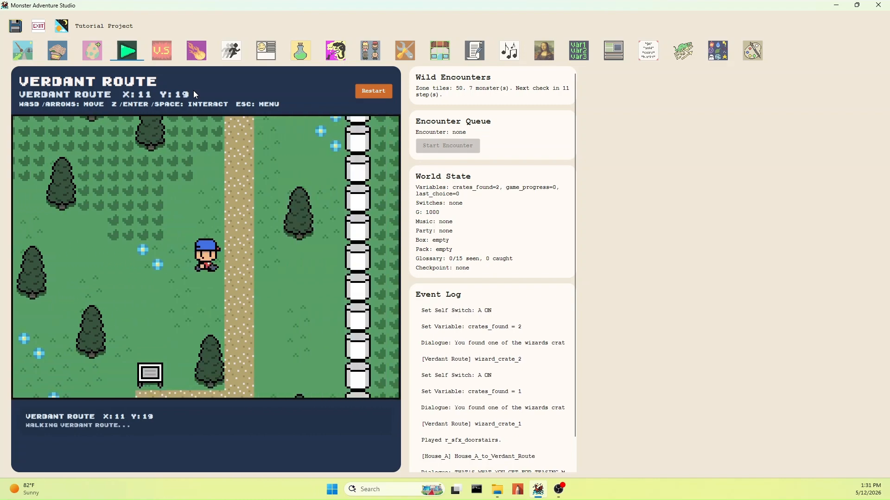
key(Up)
key(Up)
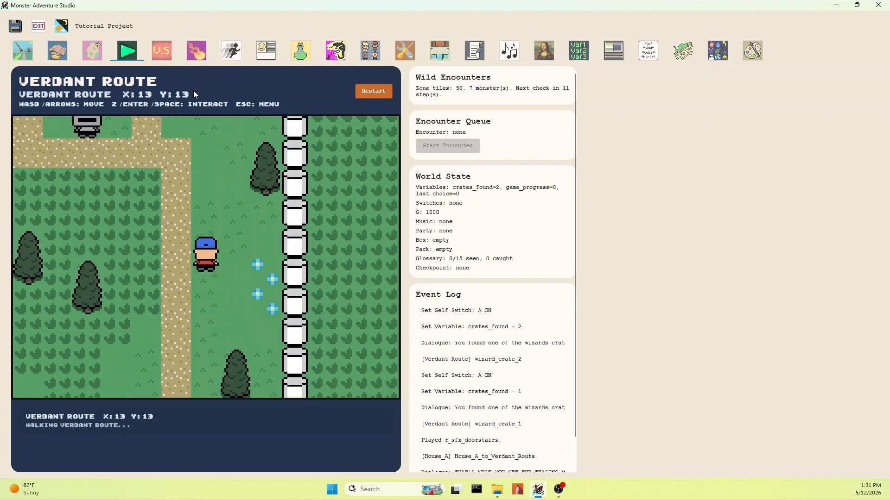
key(Right)
key(Up)
key(z)
- Follow the path back south to House_A and walk up to the wizard
key(Down)
key(Down)
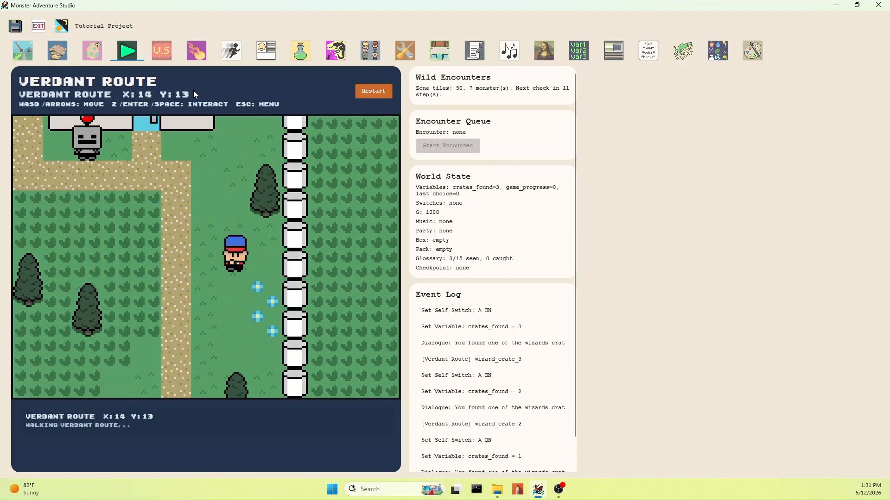
key(Left)
key(Down)
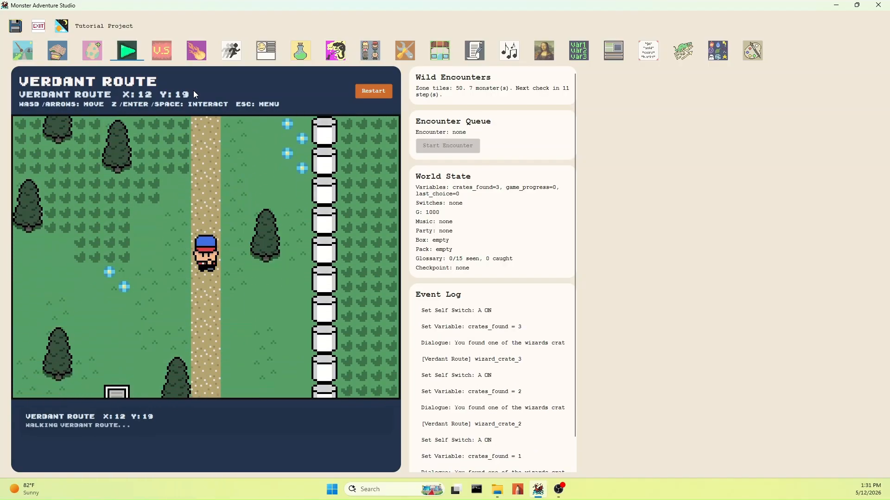
key(Left)
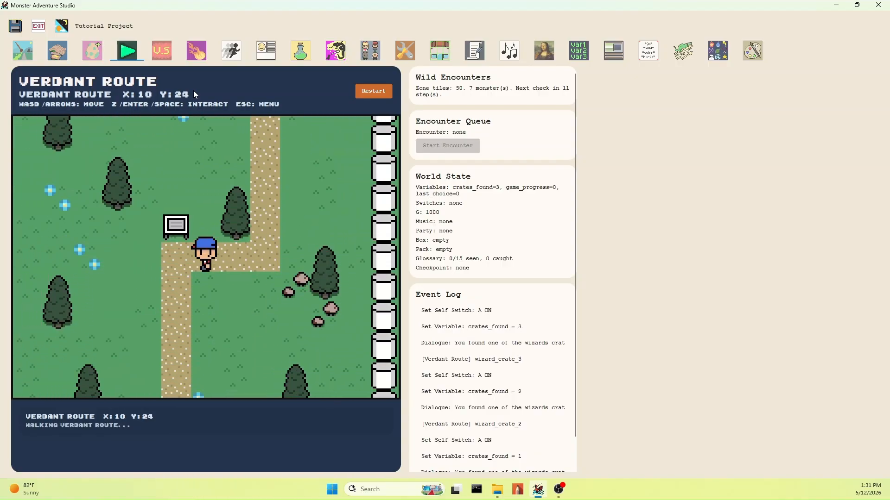
key(Down)
key(Down)
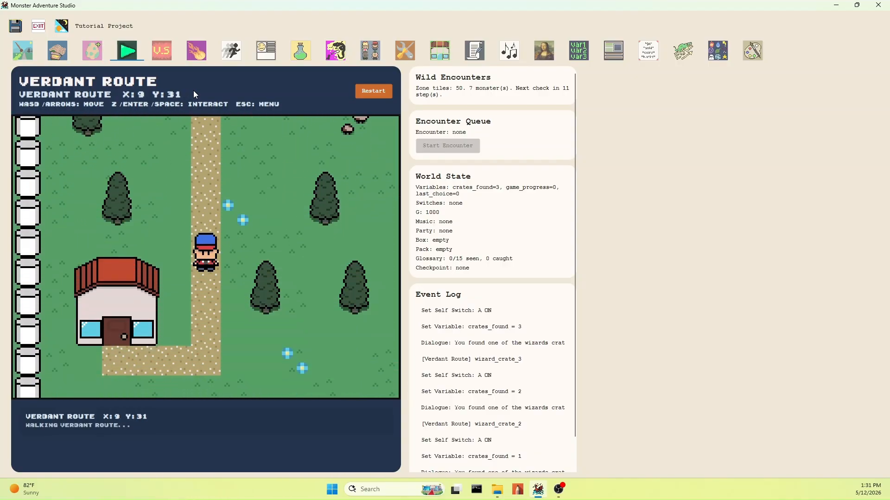
key(Left)
key(Left)
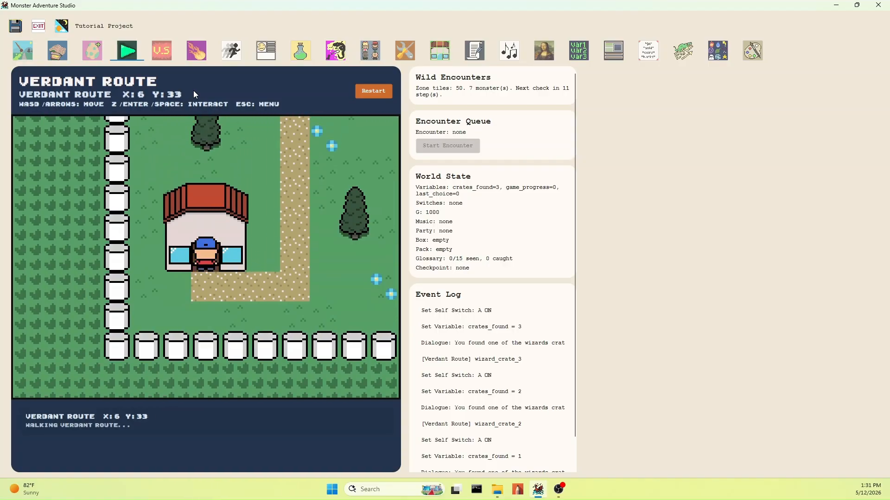
key(Up)
key(Up)
key(Left)
key(Left)
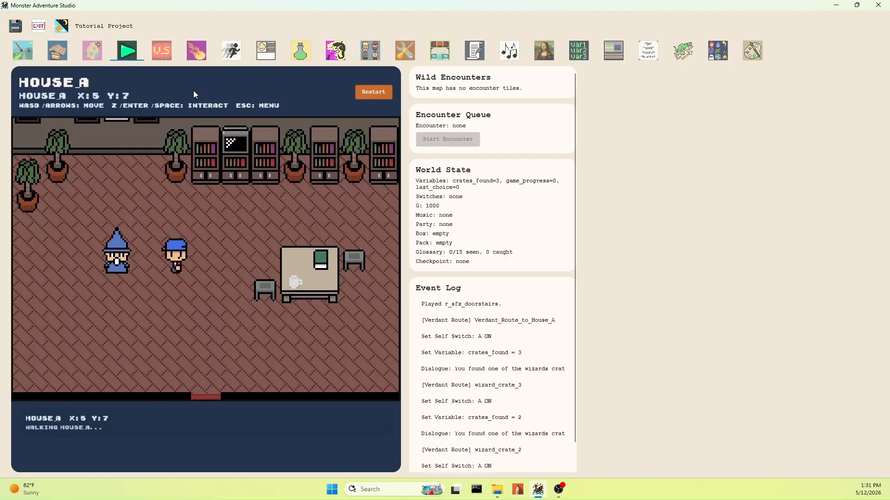
- Talk to the wizard with all three crates collected and go through the dialogue to test the reward branch
key(z)
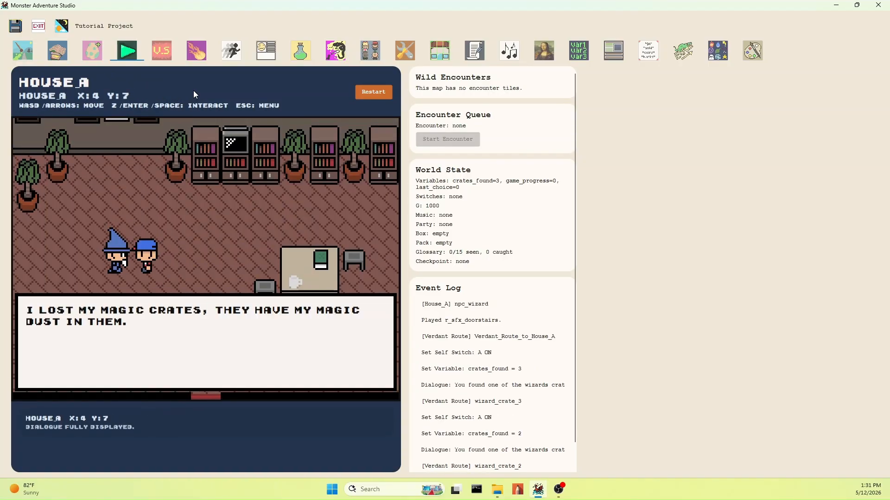
key(z)
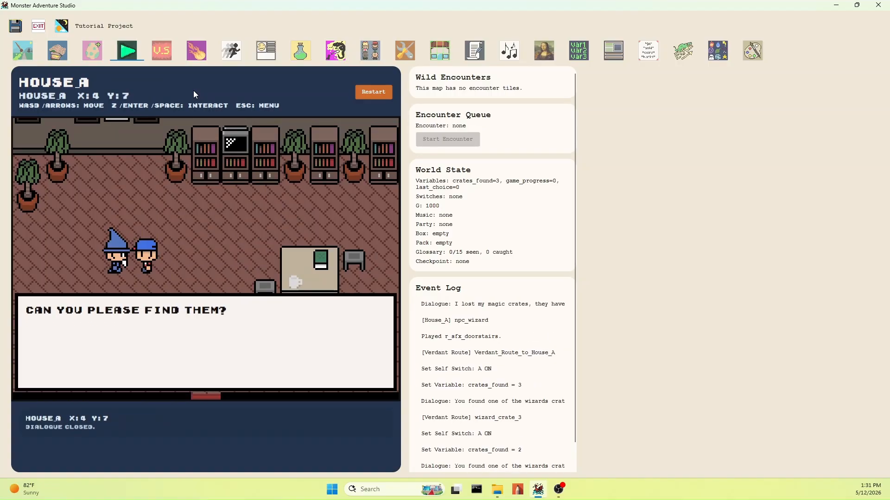
key(z)
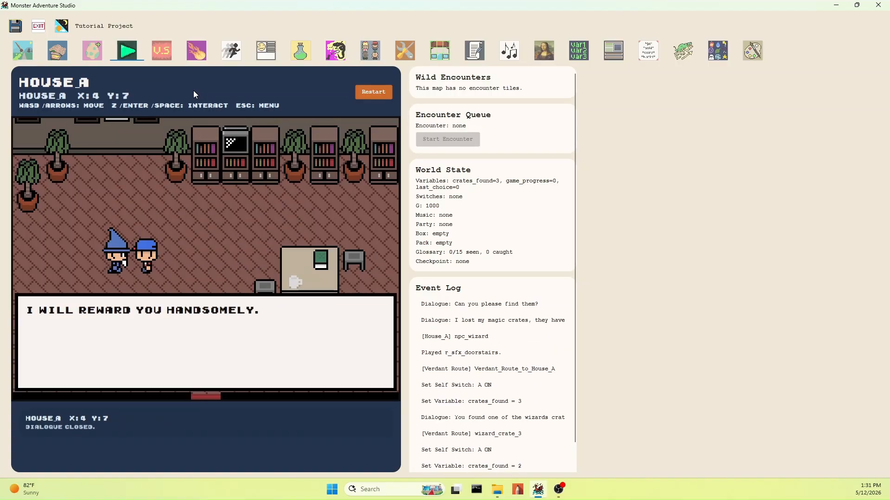
key(z)
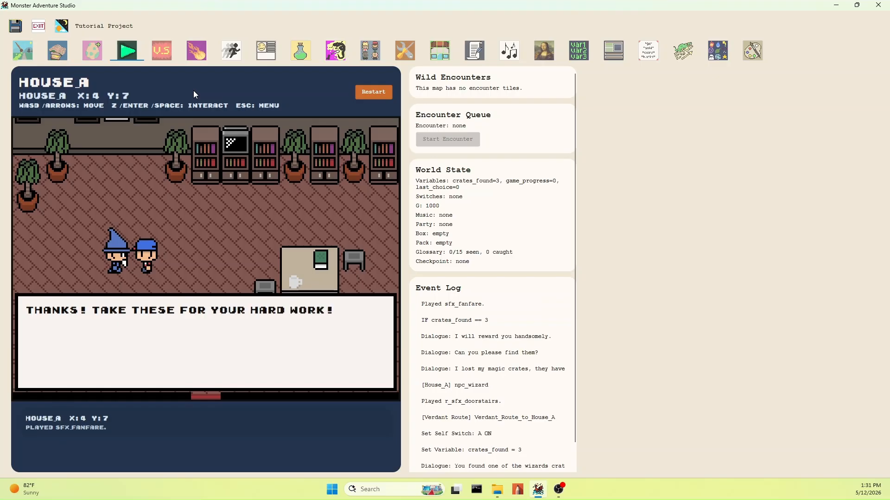
key(z)
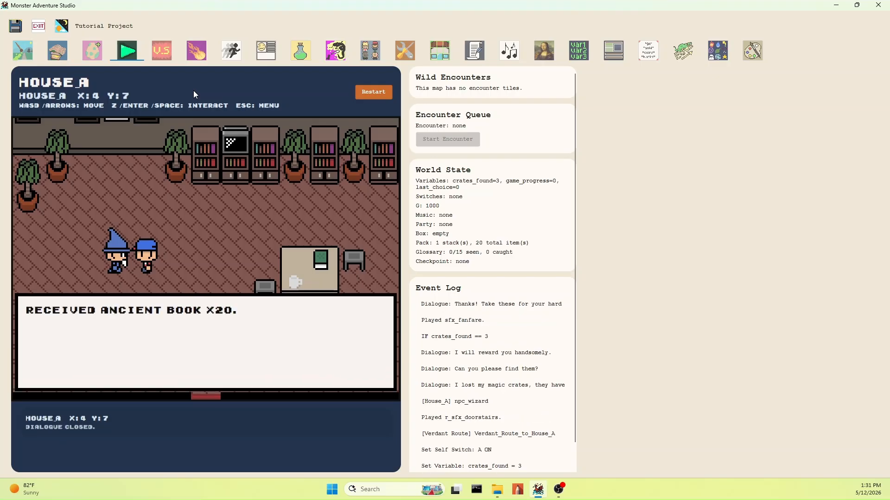
key(z)
- Walk the player away from the wizard's spot and return to the map editor with House_A
key(Right)
key(Right)
key(Right)
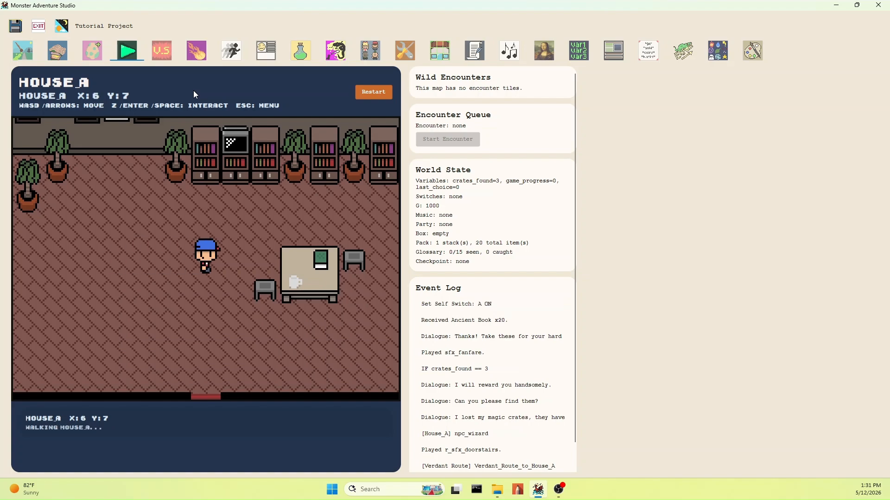
key(Down)
key(Down)
key(Right)
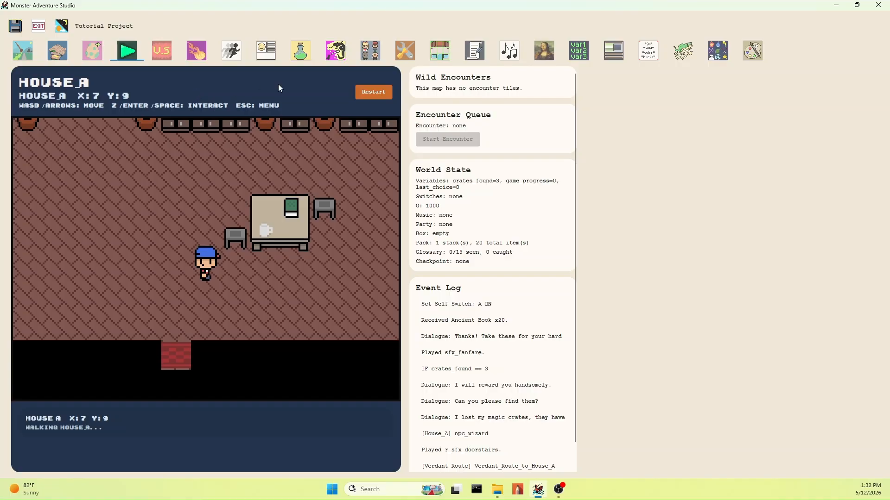
click(331, 54)
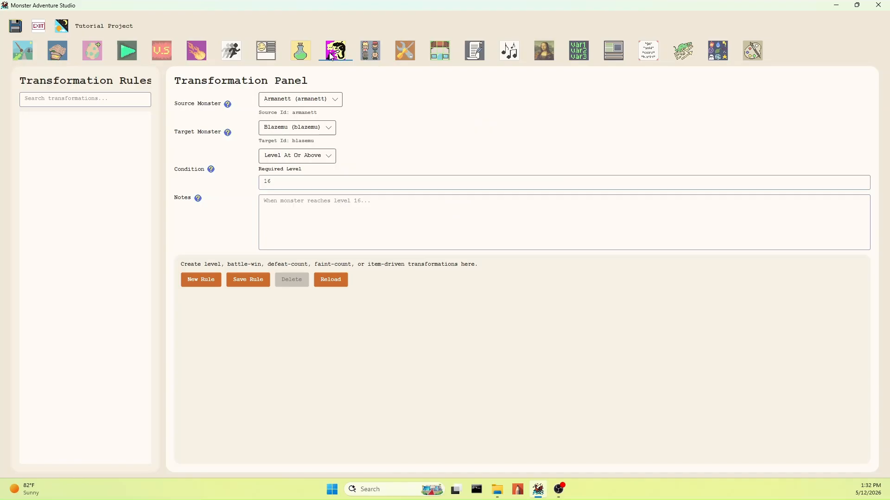
click(21, 48)
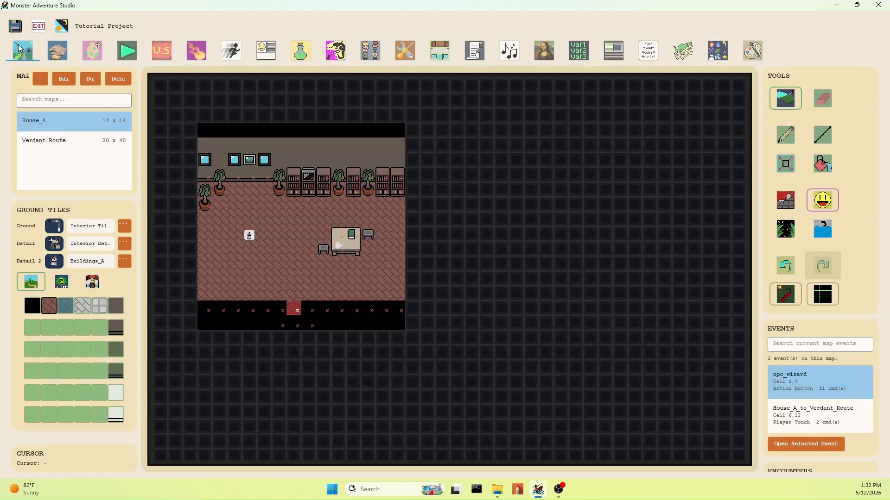